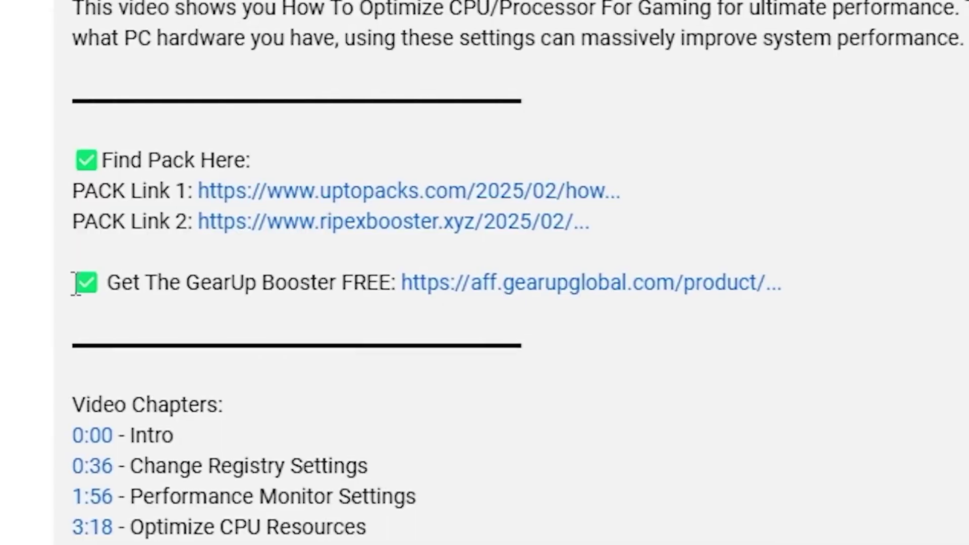
- Highlight the GearUp Booster download link line in the video description
left_click_drag(76, 290, 772, 291)
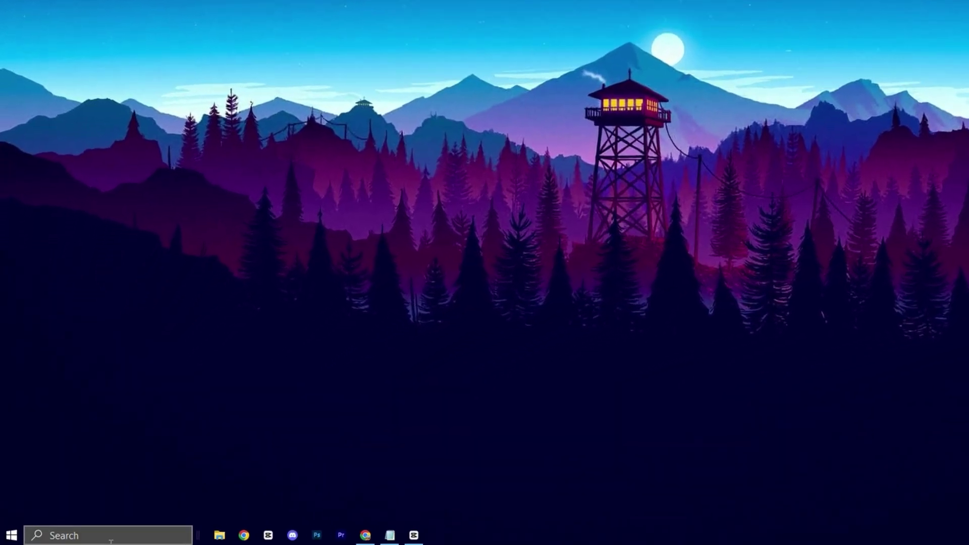
- Search for 're' and launch Registry Editor, allowing it to make changes
key("super")
type("reg")
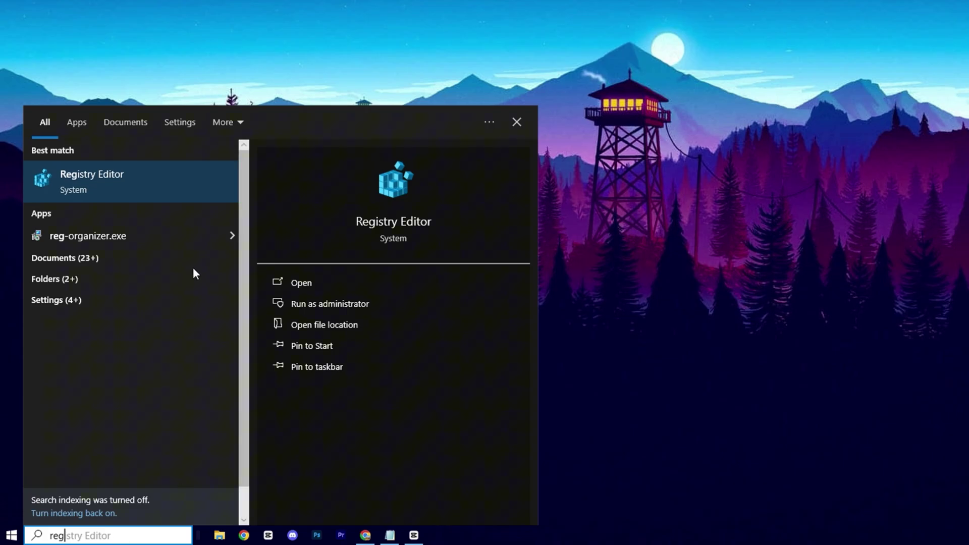
left_click(156, 180)
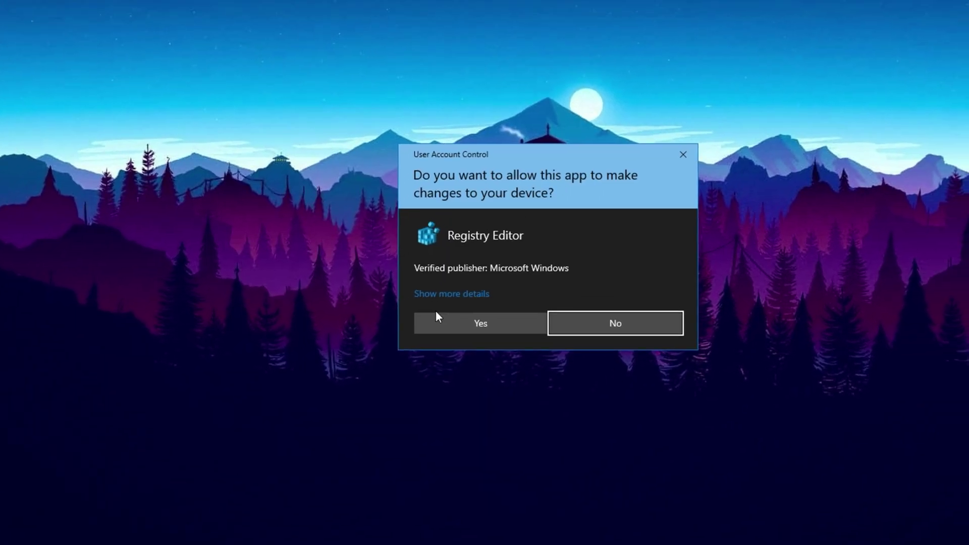
left_click(438, 319)
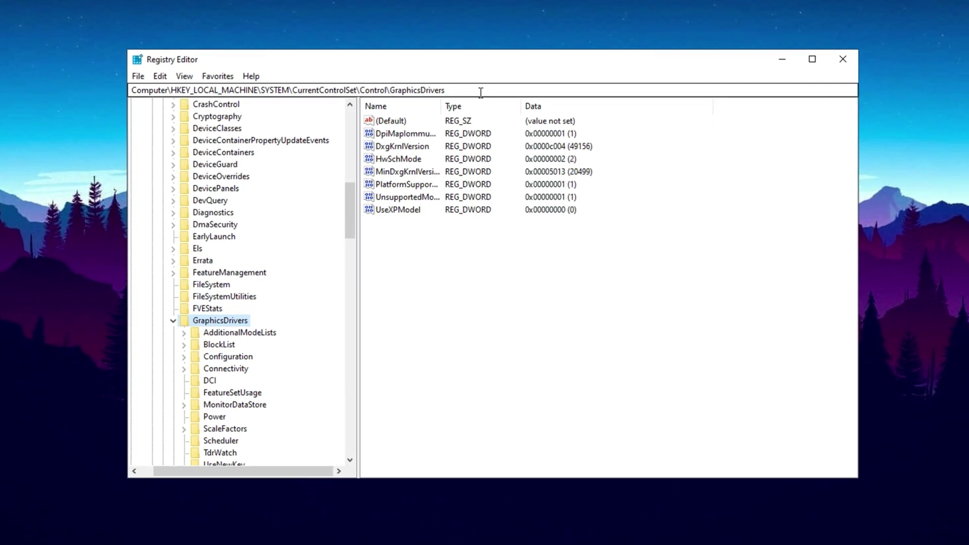
- In the GraphicsDrivers key, set the HwSchMode value to 2
left_click_drag(480, 90, 170, 90)
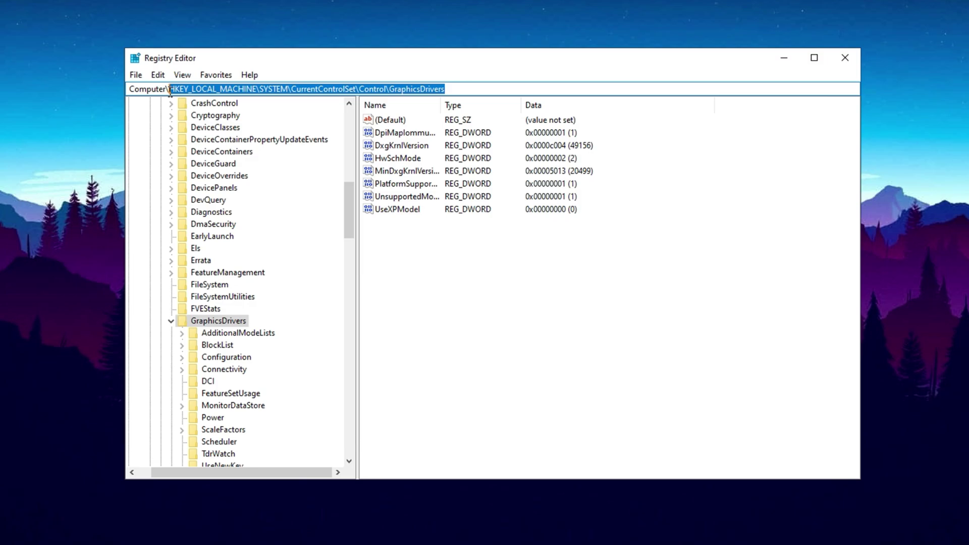
left_click(400, 221)
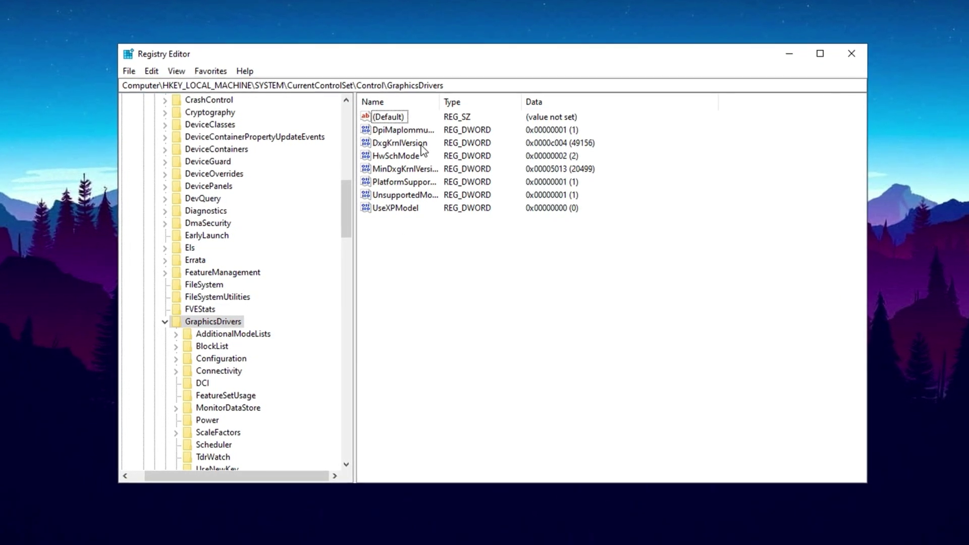
left_click(390, 157)
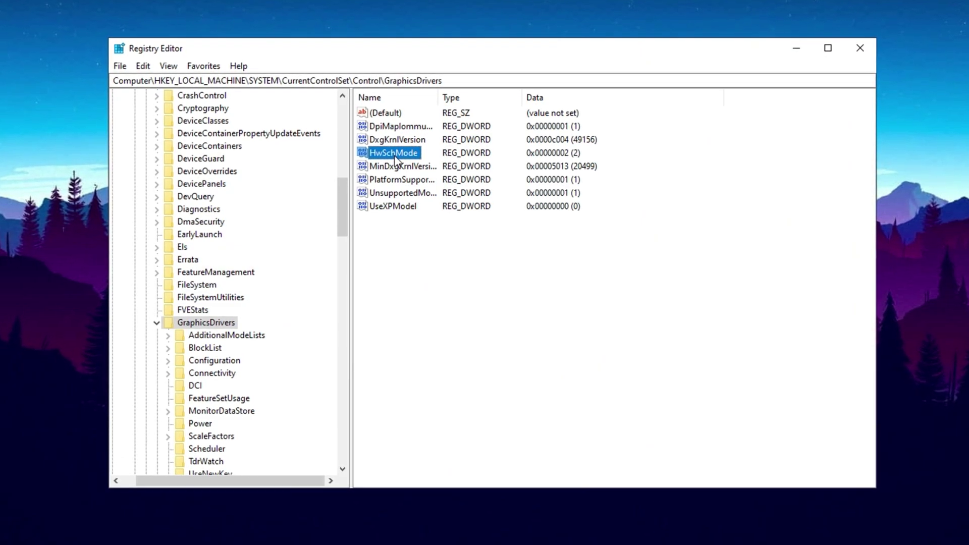
left_click(396, 161)
right_click(407, 289)
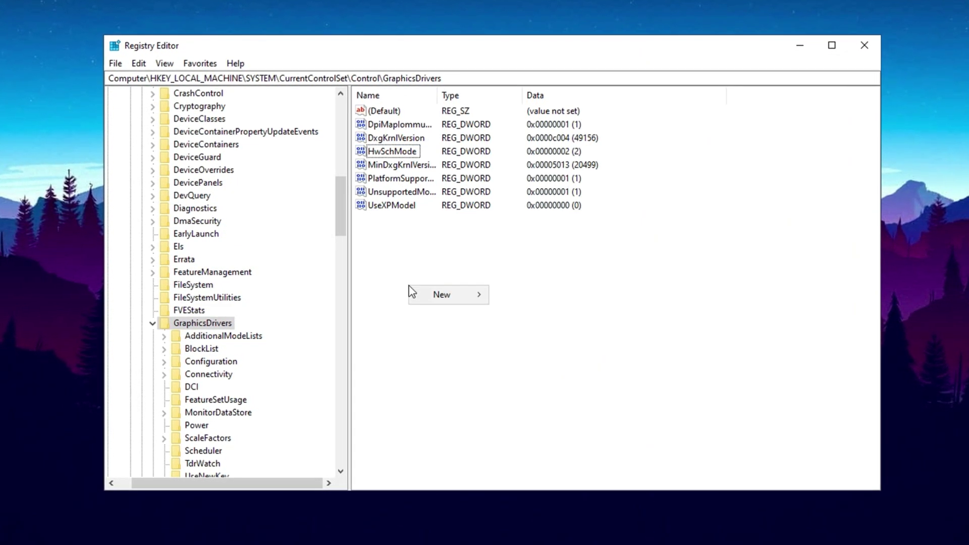
mouse_move(423, 294)
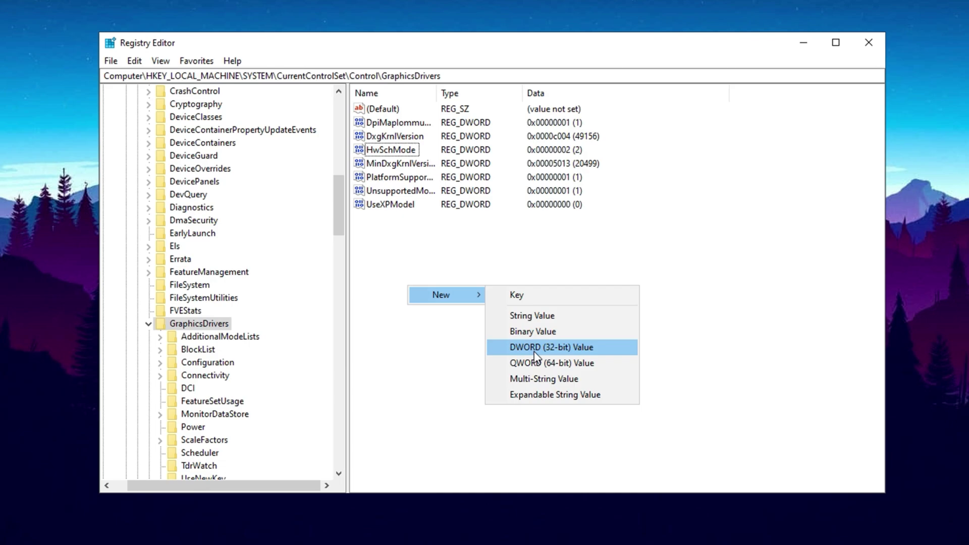
left_click(381, 151)
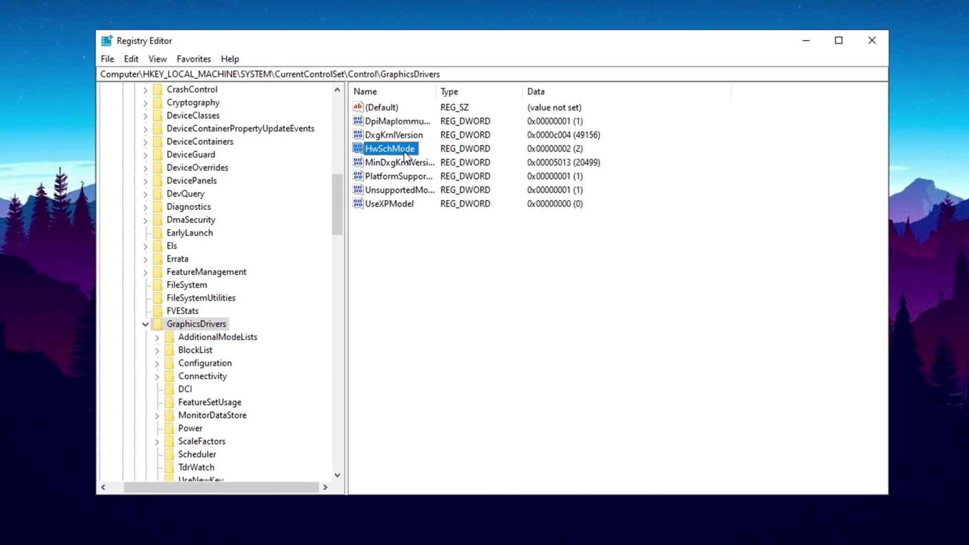
double_click(378, 147)
type("2")
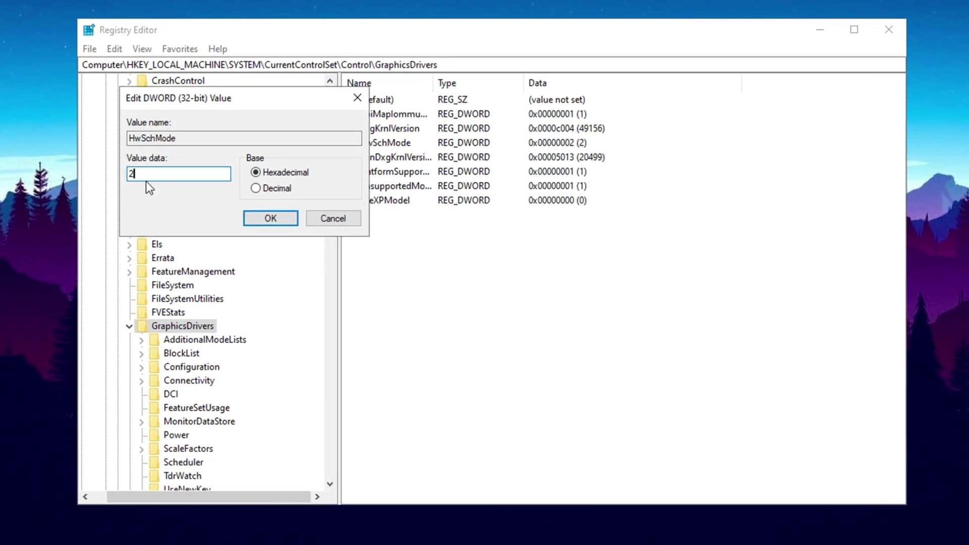
left_click(255, 219)
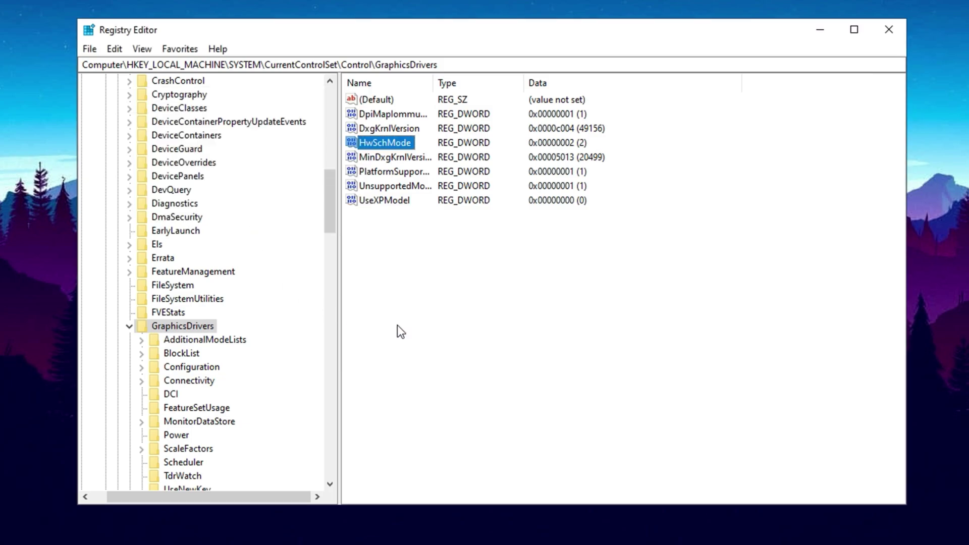
left_click(405, 268)
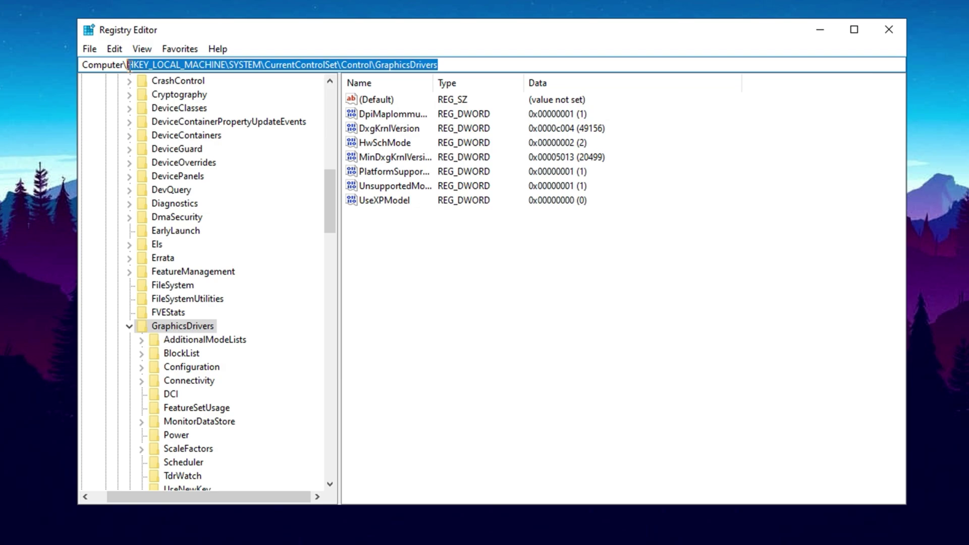
- Go to the pasted Multimedia SystemProfile key and set GPU Priority to 8
type("HKEY_LOCAL_MACHINE\\SOFTWARE\\Microsoft\\Windows NT\\CurrentVersion\\Multimedia\\SystemProfile")
key("Return")
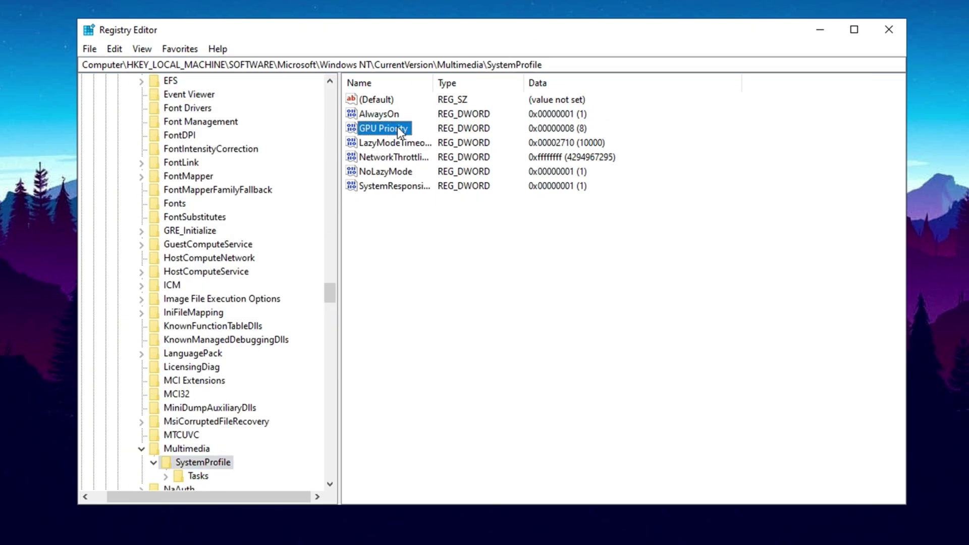
right_click(394, 239)
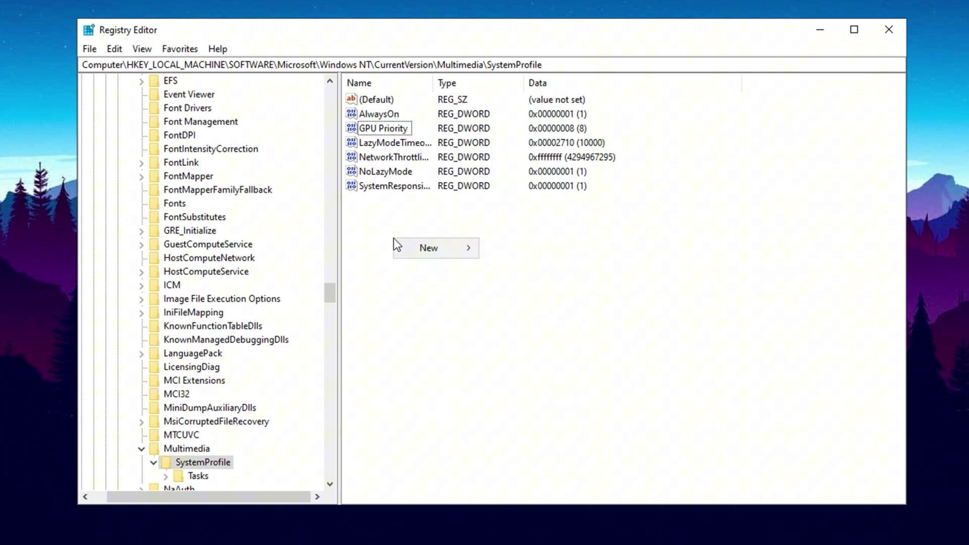
mouse_move(427, 250)
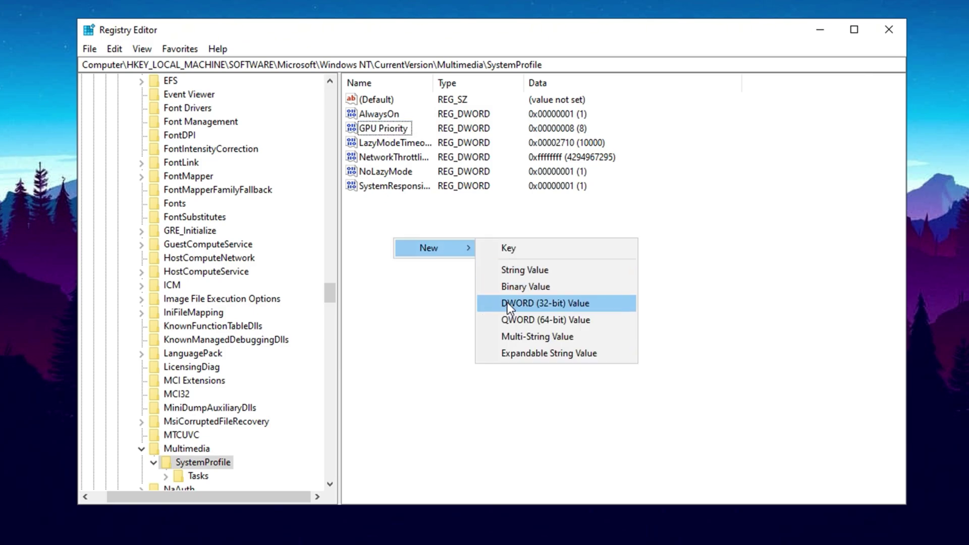
left_click(379, 130)
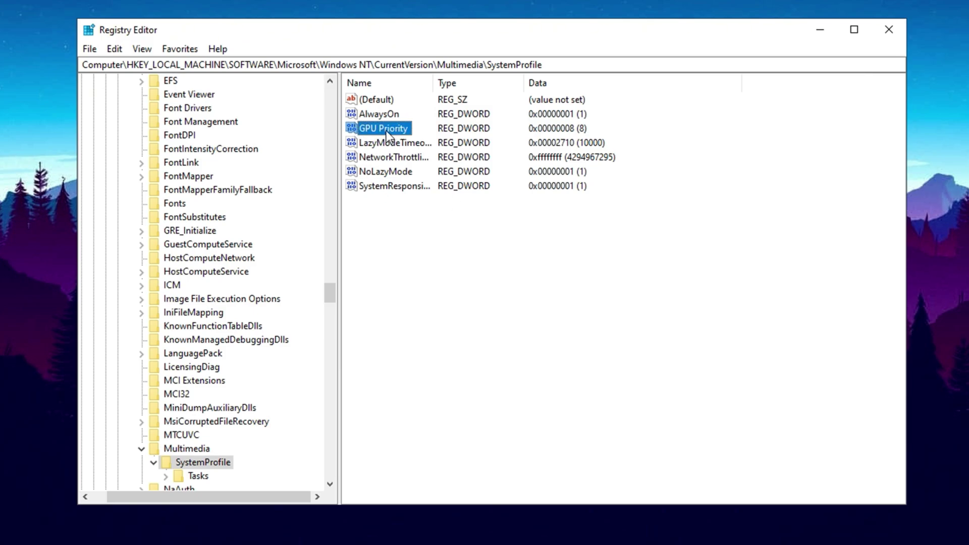
double_click(385, 133)
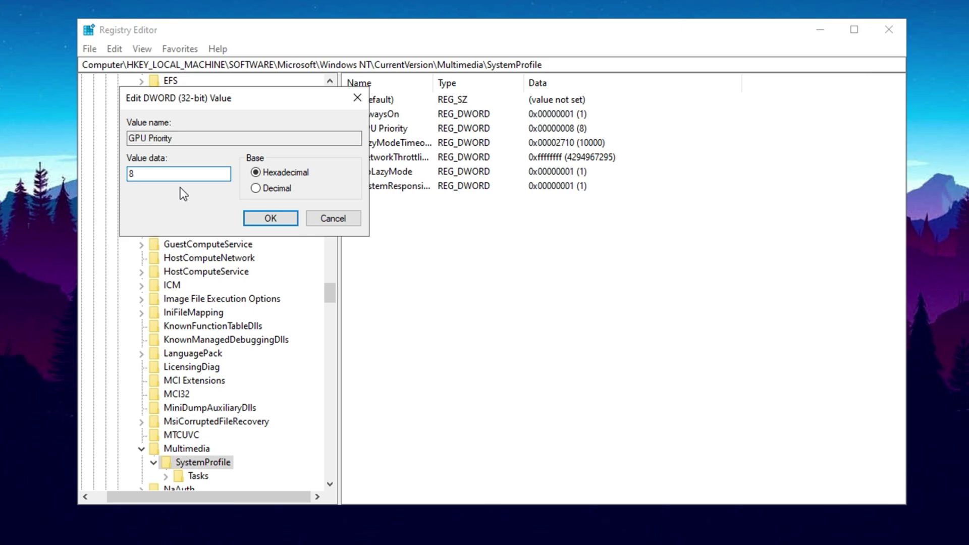
left_click(269, 219)
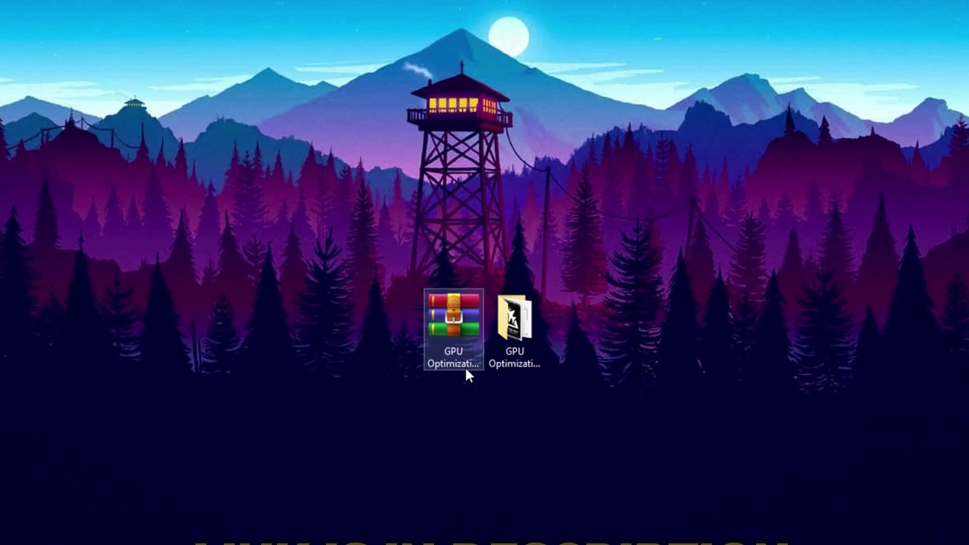
- Open the GPU Optimization Pack folder and run MSI_util_v3 as administrator
left_click(449, 374)
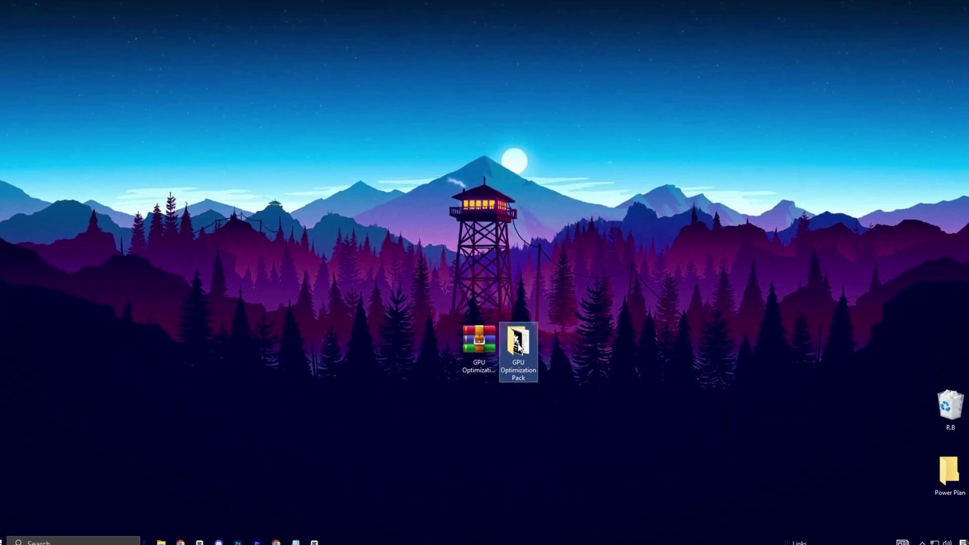
double_click(518, 347)
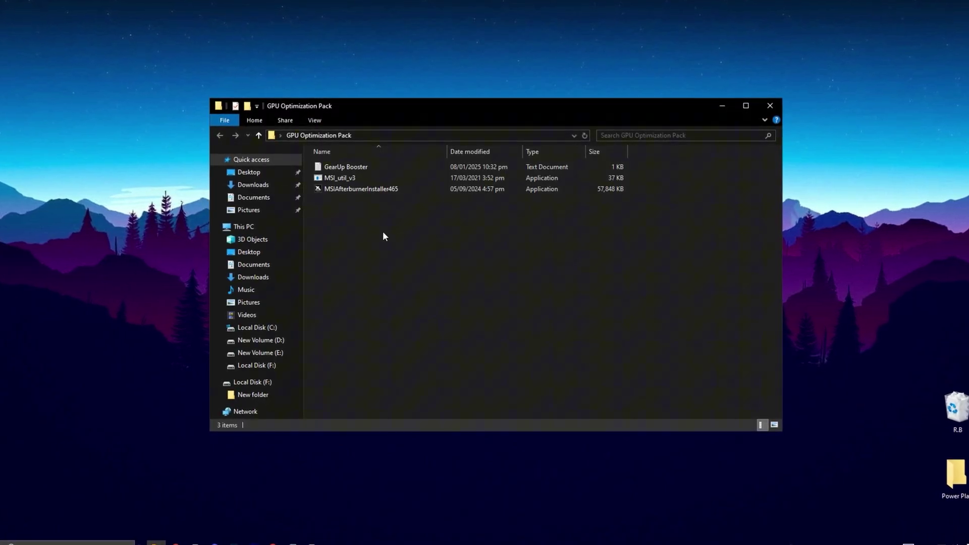
left_click(343, 177)
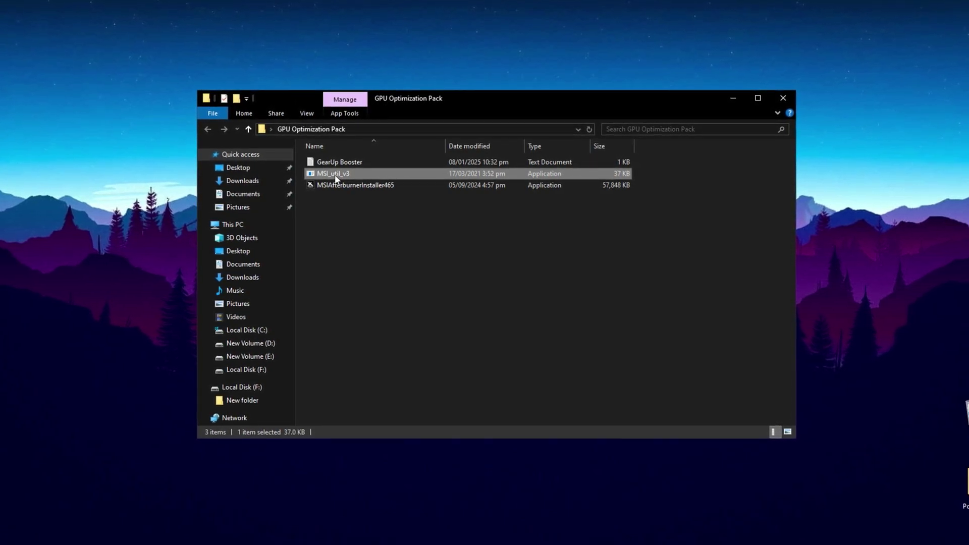
double_click(336, 175)
right_click(334, 174)
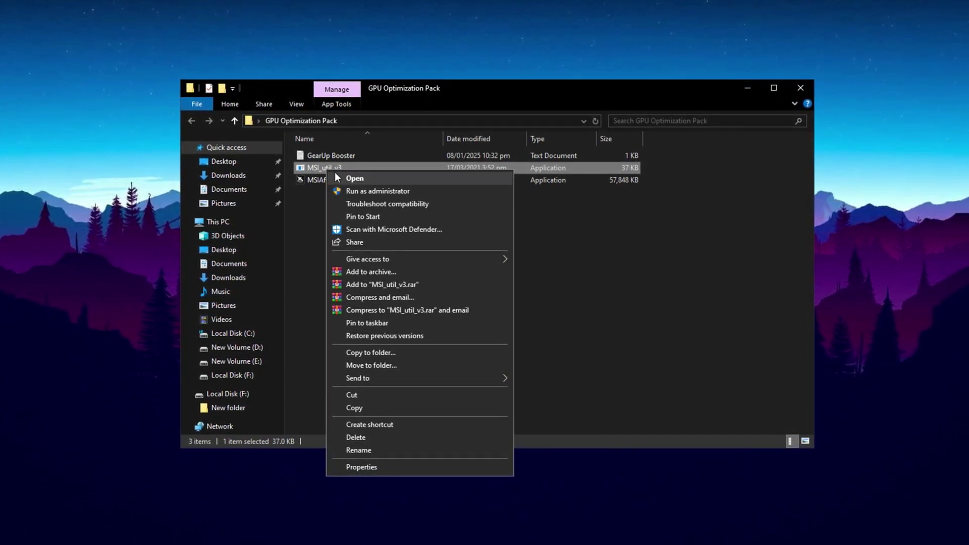
left_click(353, 190)
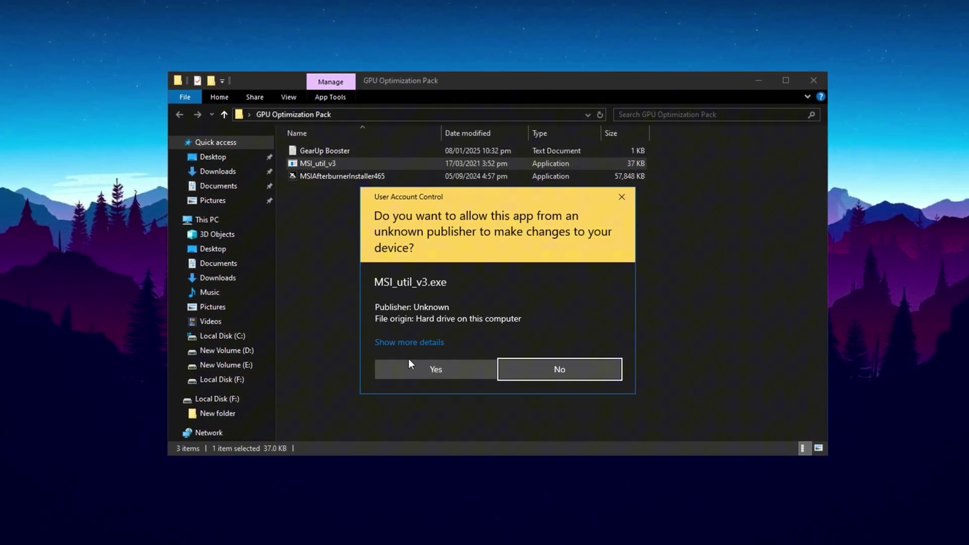
left_click(406, 360)
left_click_drag(239, 36, 428, 60)
- Enable MSI mode for the NVIDIA GeForce GTX 1050 Ti with Normal interrupt priority
left_click(328, 120)
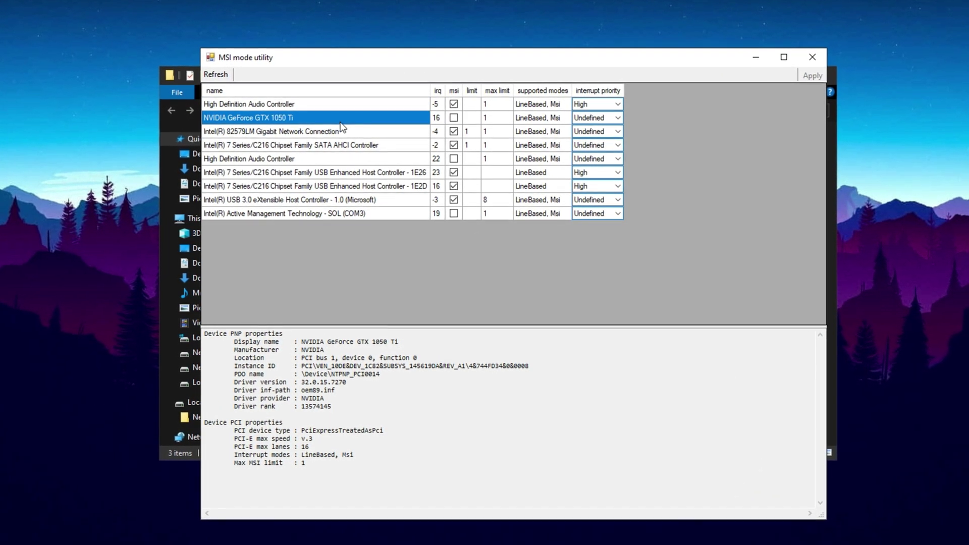
left_click(454, 118)
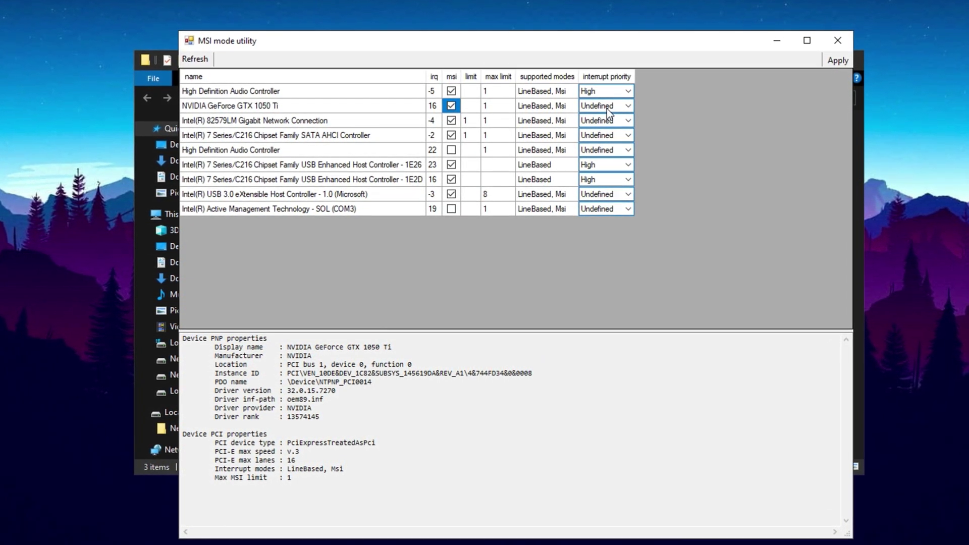
left_click(607, 108)
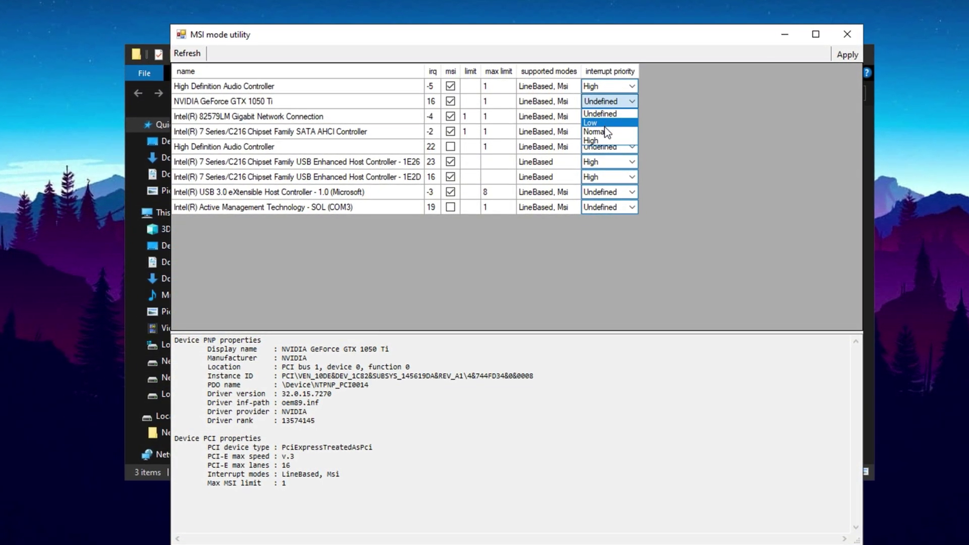
left_click(606, 132)
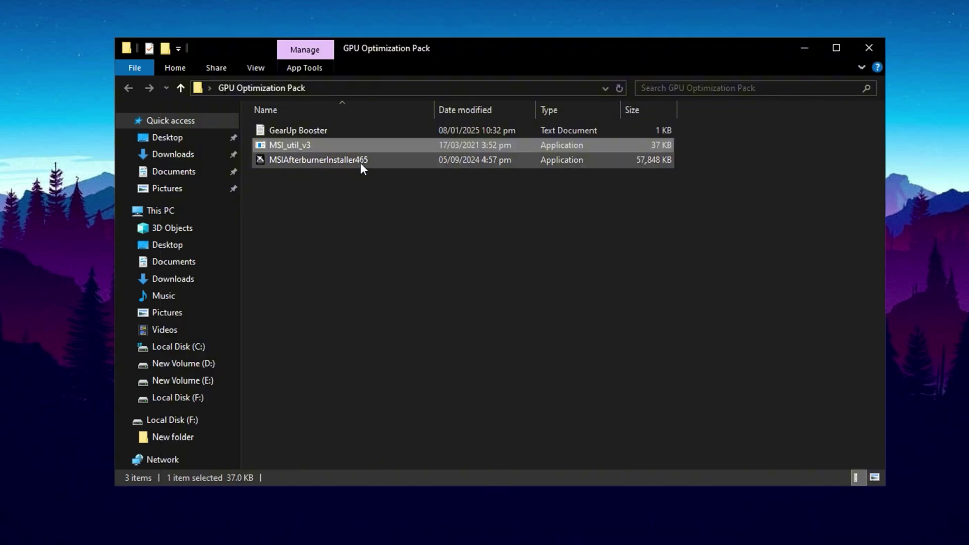
- Launch the MSIAfterburnerInstaller465 file and move the Afterburner window lower
left_click(313, 160)
double_click(329, 161)
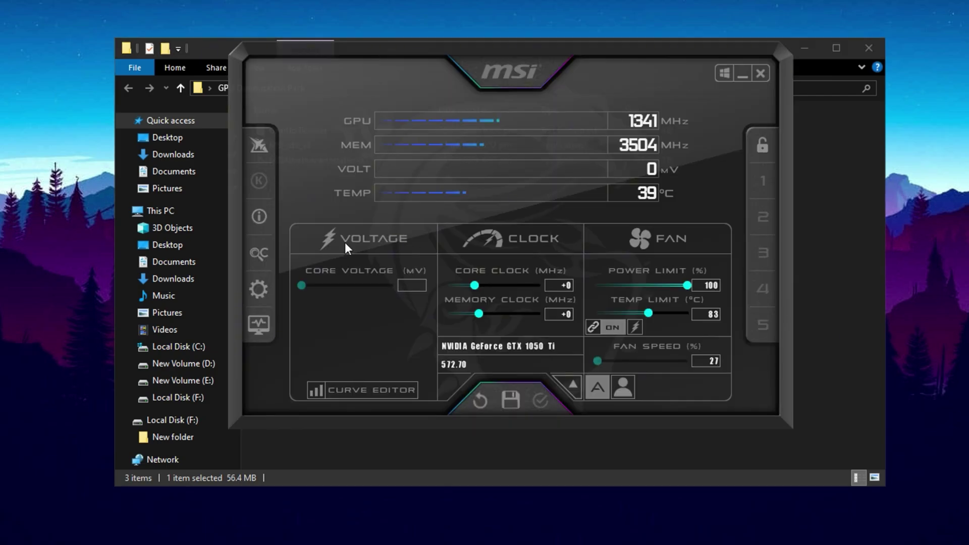
left_click_drag(477, 52, 470, 84)
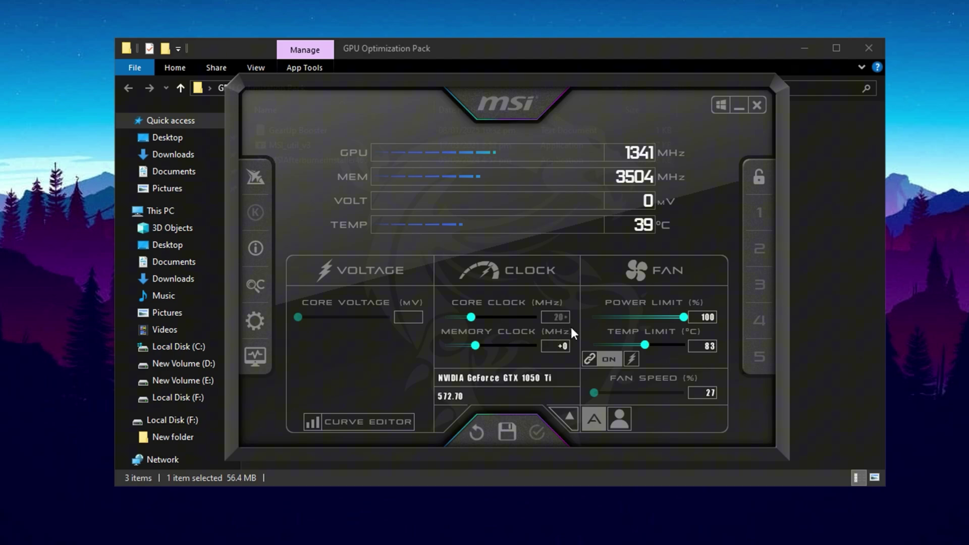
- Commit the +20 MHz core clock offset in MSI Afterburner
key("Return")
key("Return")
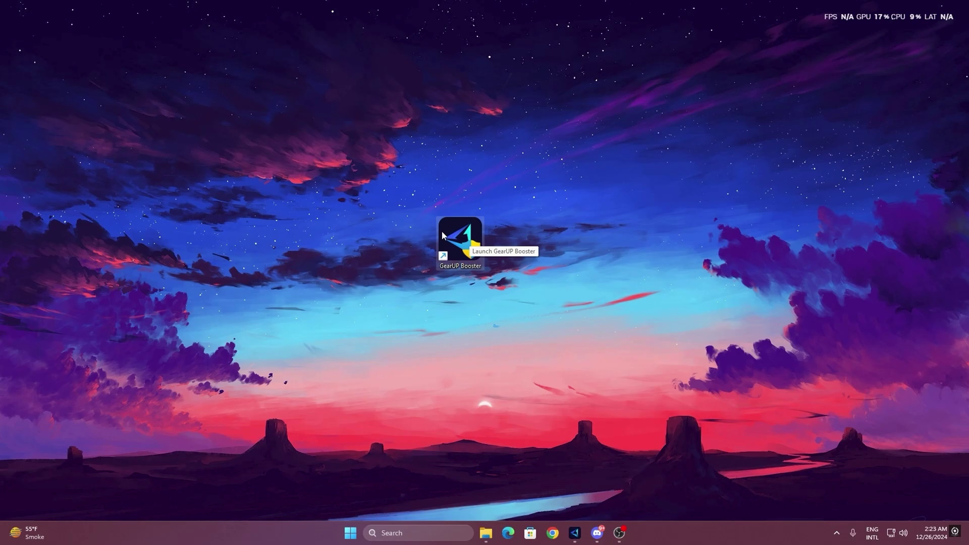
- Launch GearUP Booster, browse the popular games catalogue, and start boosting Fortnite
double_click(441, 231)
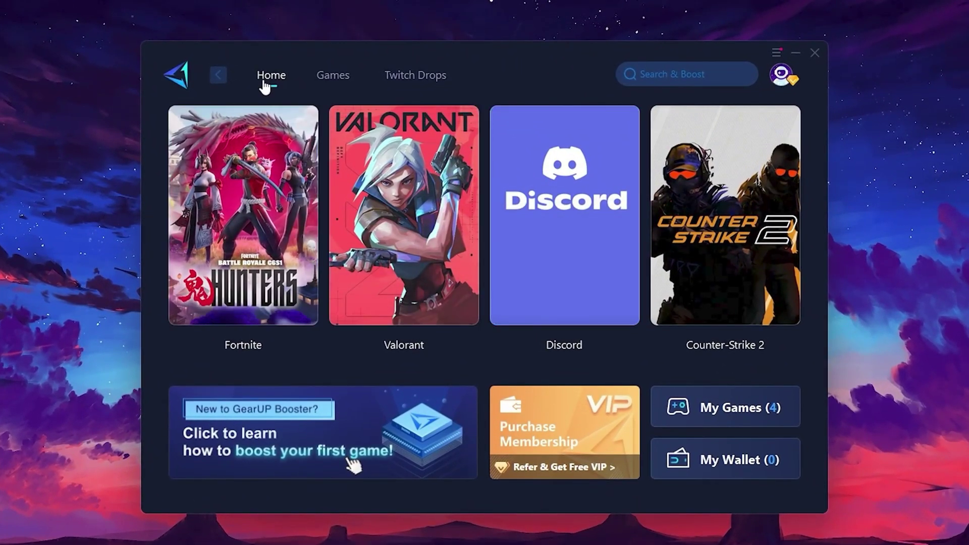
mouse_move(734, 200)
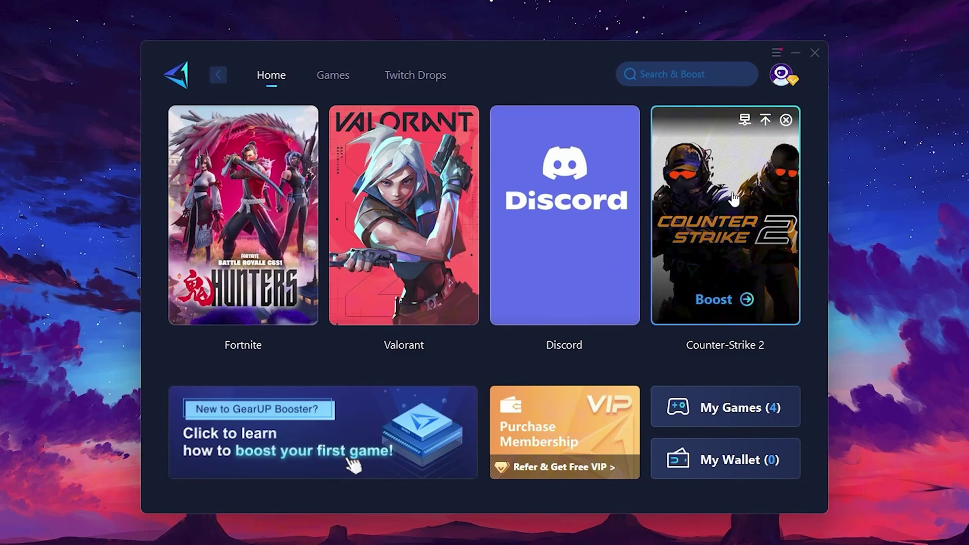
left_click(329, 79)
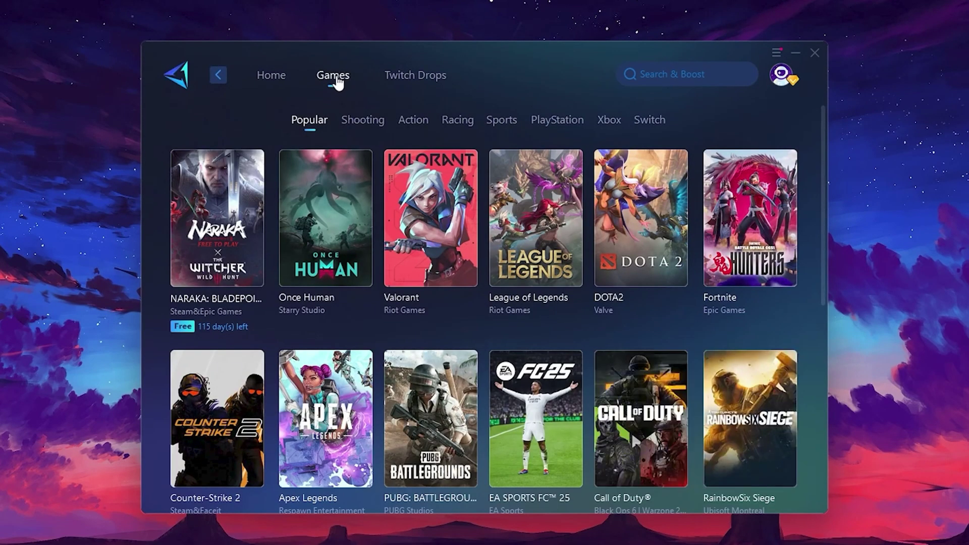
mouse_move(668, 188)
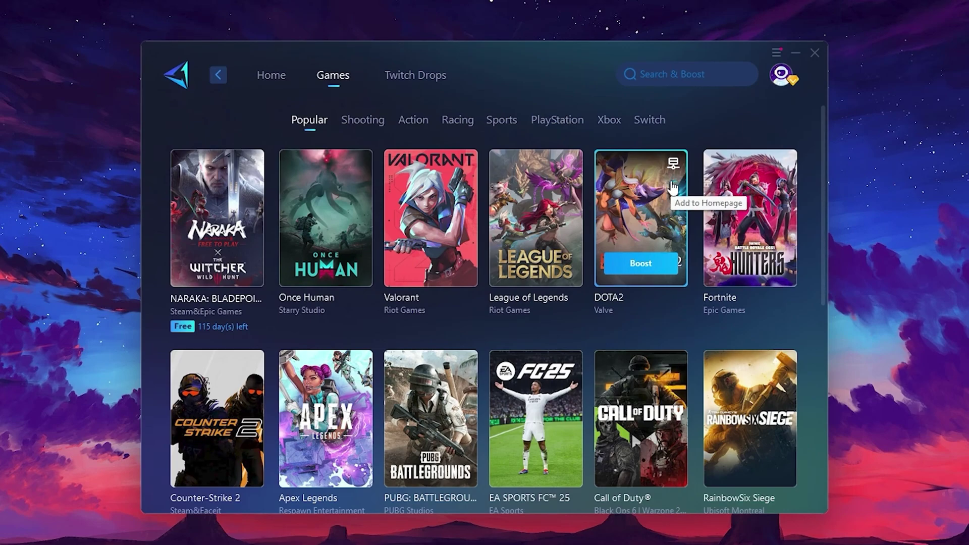
left_click(273, 83)
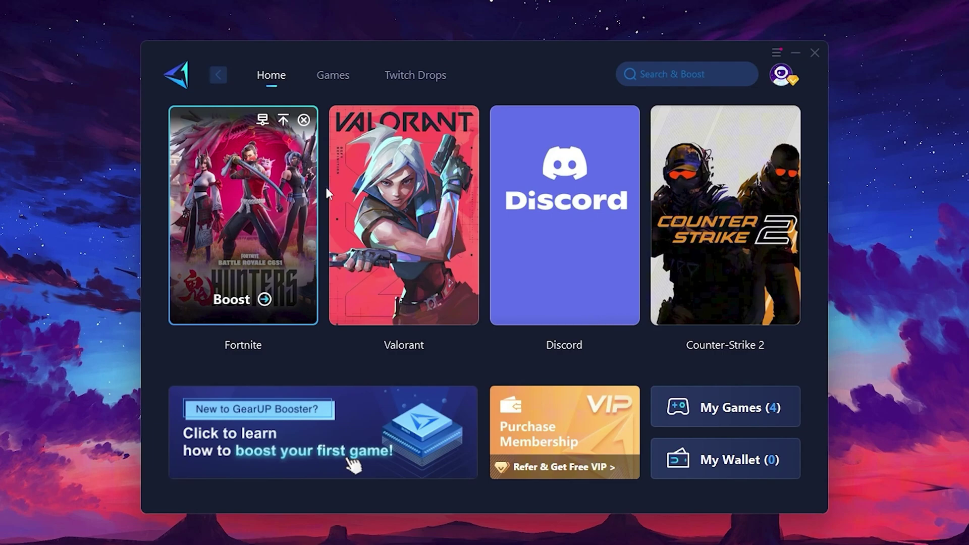
mouse_move(280, 189)
left_click(233, 301)
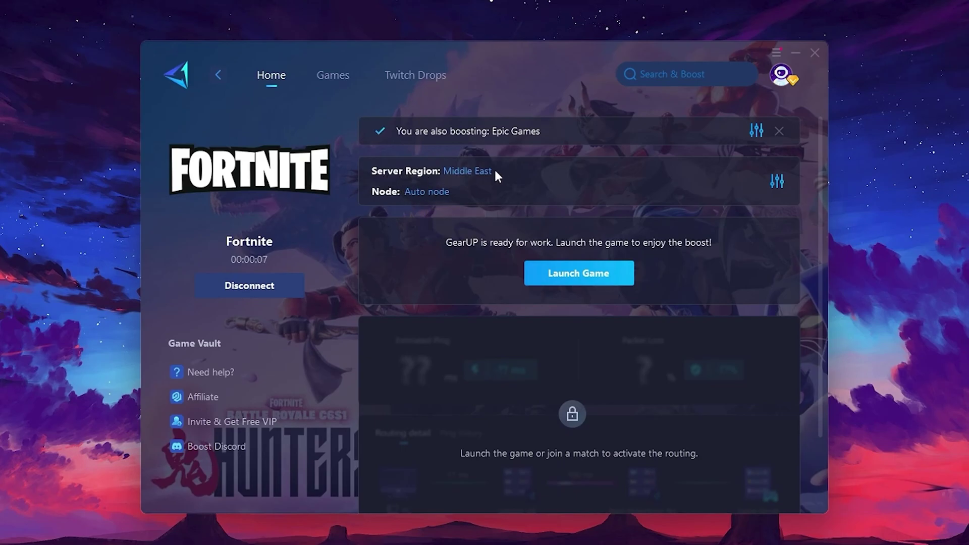
- Review the server region and node choices, keeping Middle East and Auto node
left_click(471, 172)
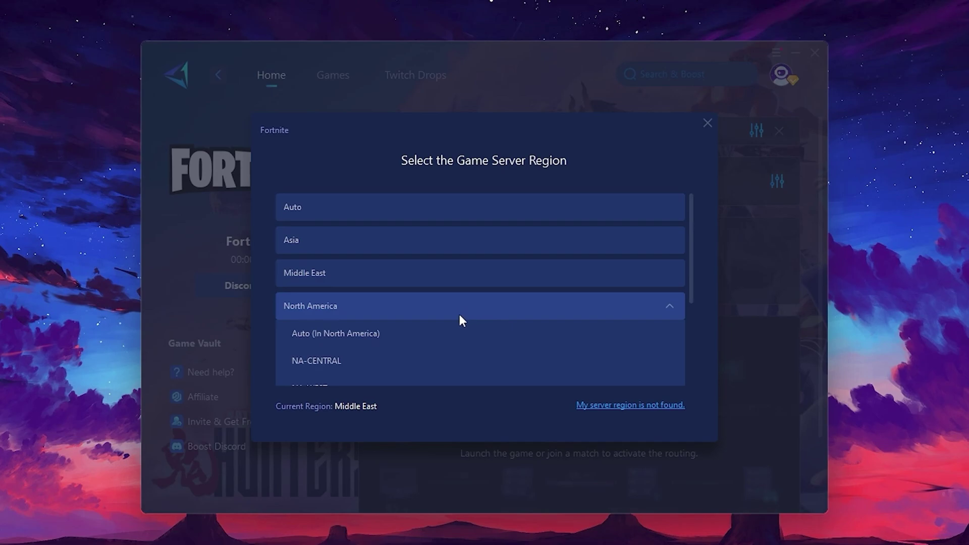
scroll(439, 293, "down", 1)
scroll(449, 307, "up", 1)
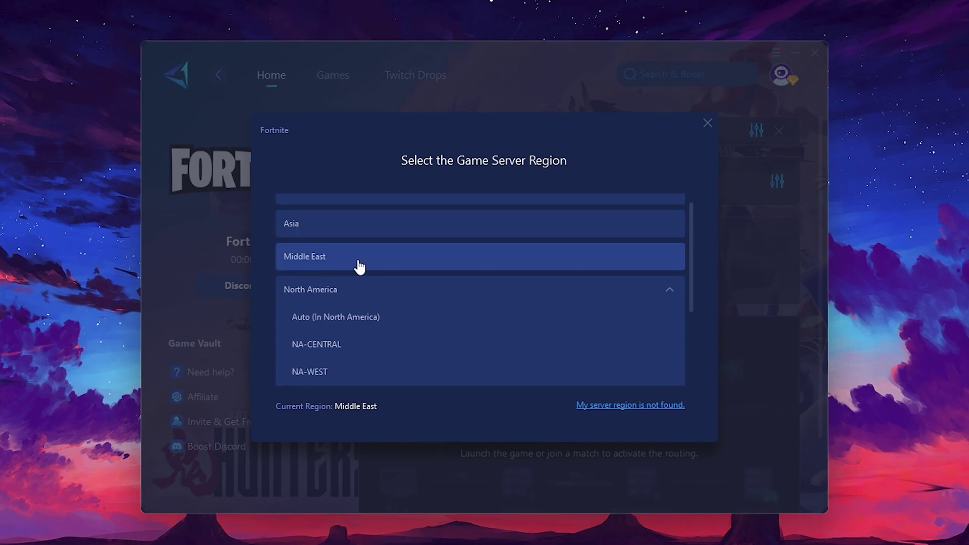
left_click(707, 123)
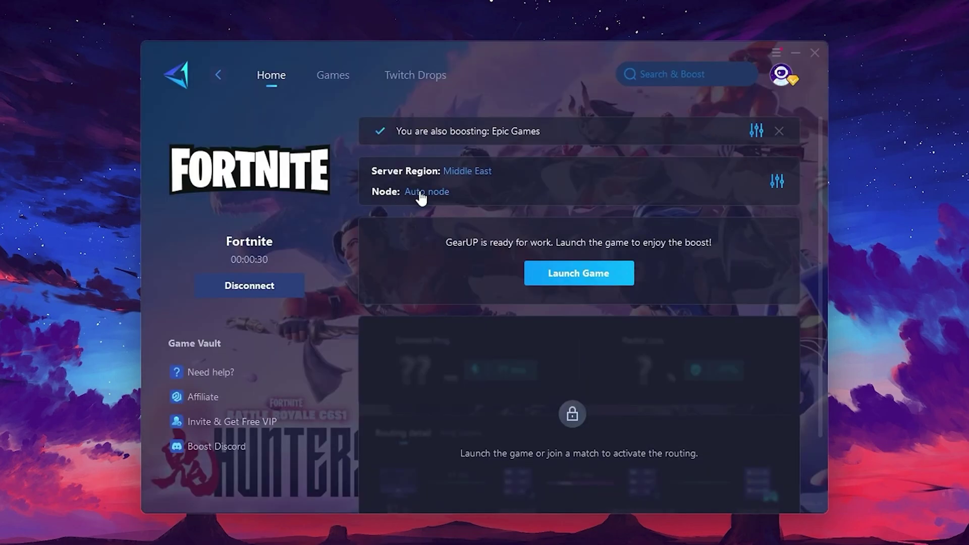
left_click(411, 192)
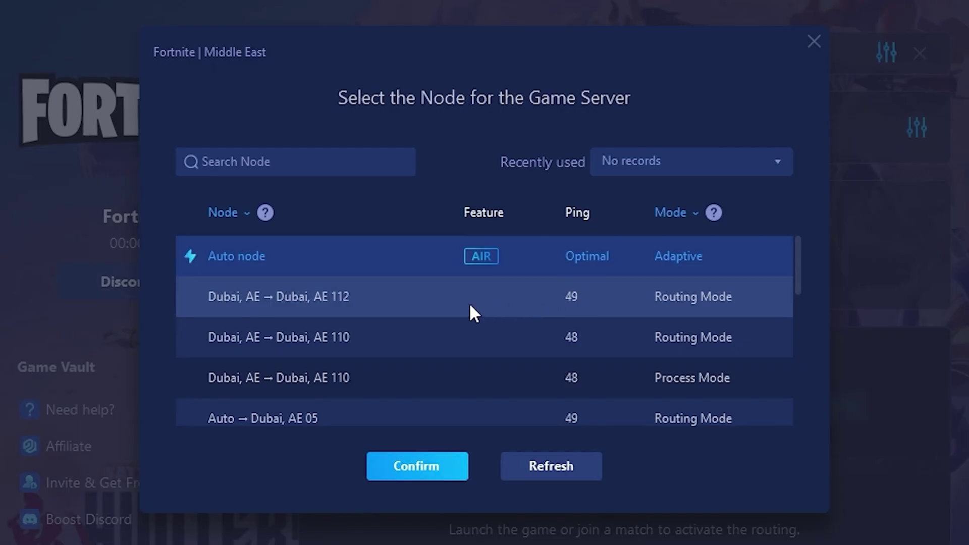
scroll(505, 308, "down", 2)
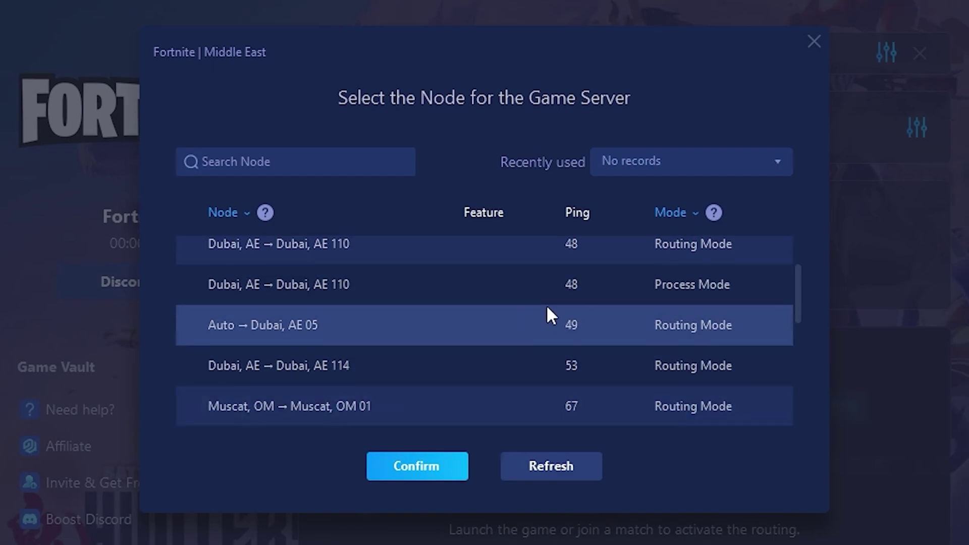
scroll(590, 328, "up", 2)
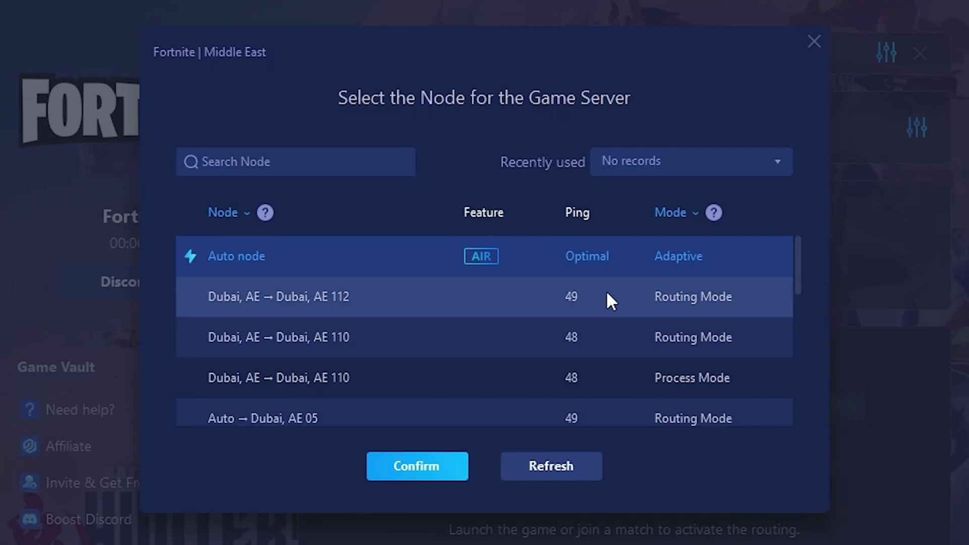
left_click(813, 42)
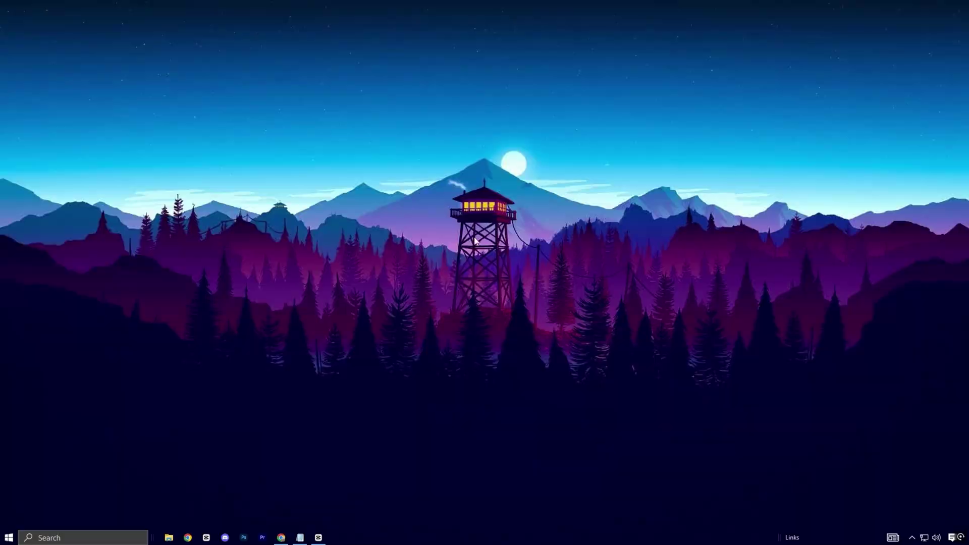
- Open NVIDIA Control Panel from the desktop menu and go to Manage 3D Settings
right_click(468, 242)
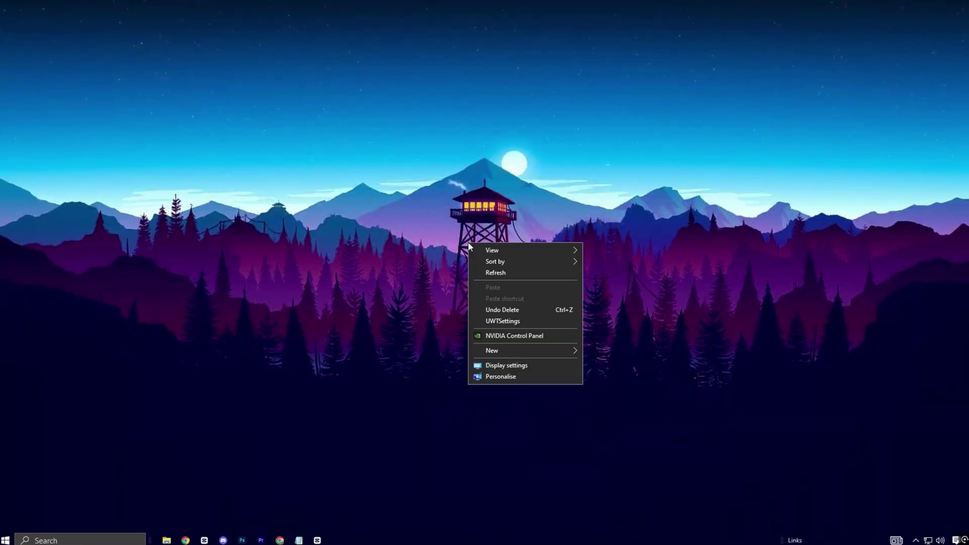
left_click(493, 336)
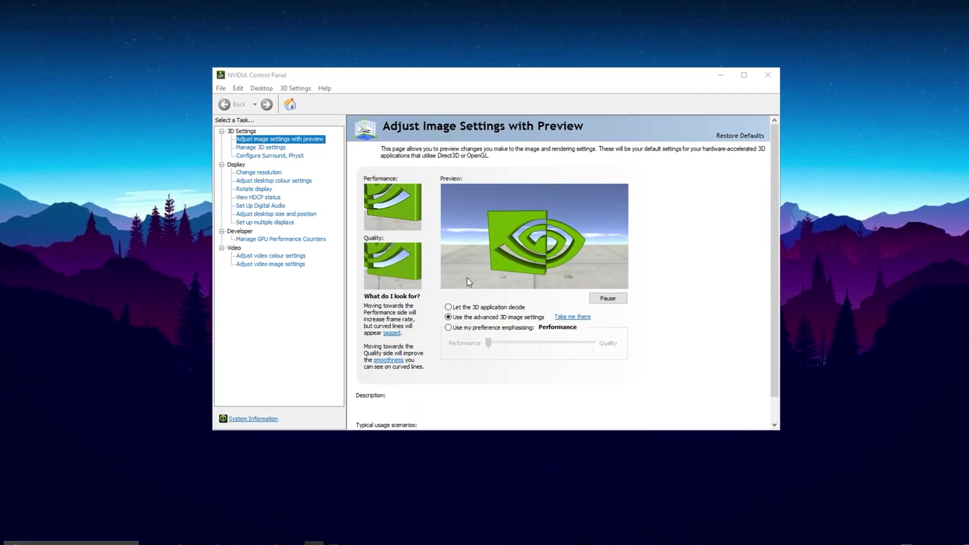
left_click(272, 147)
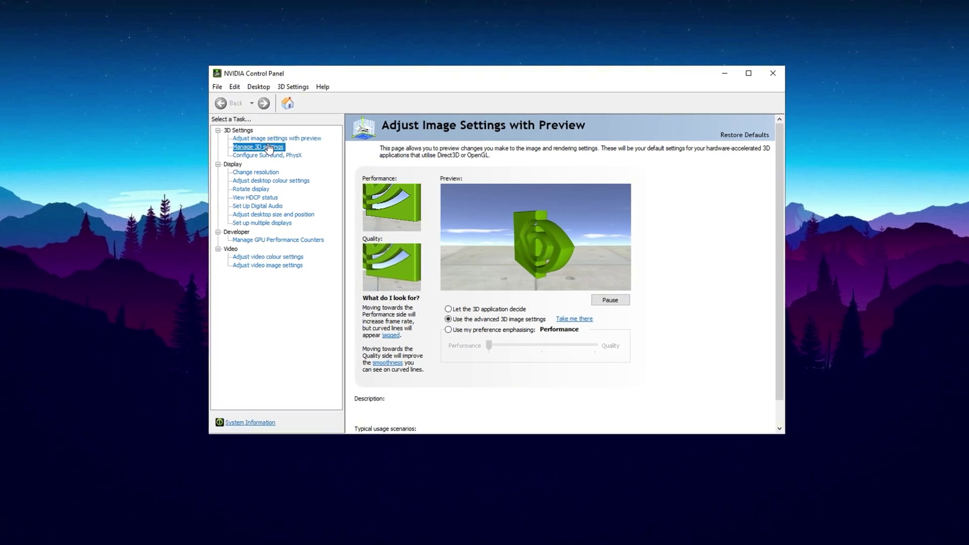
left_click(276, 139)
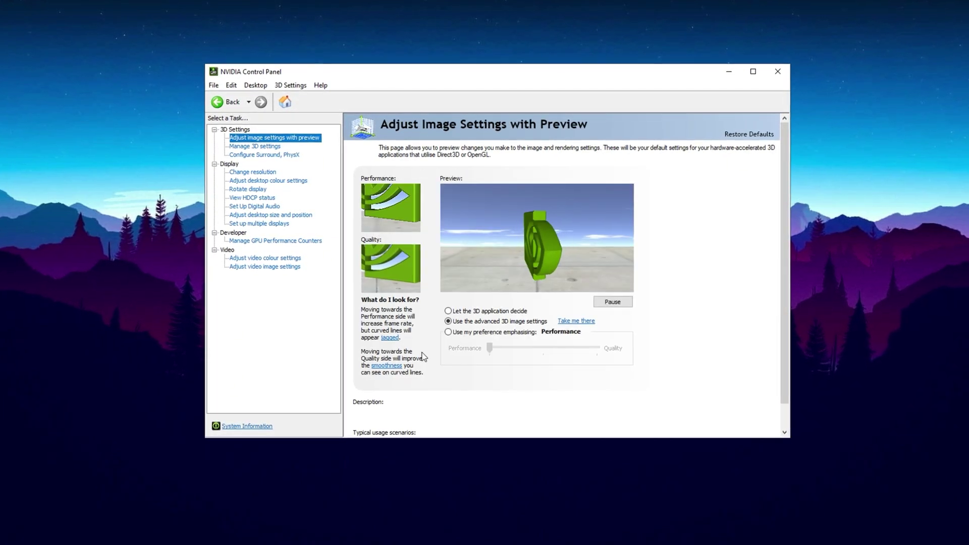
mouse_move(491, 325)
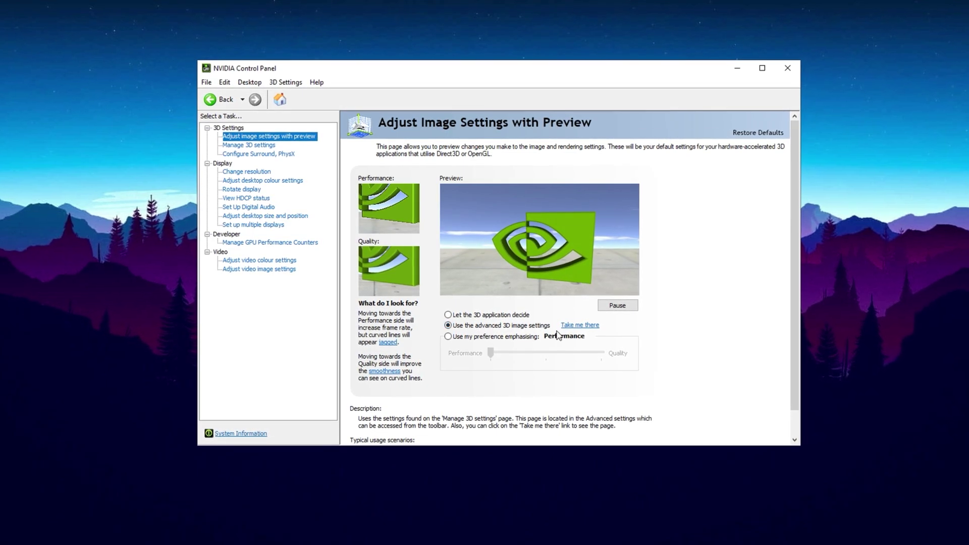
left_click(575, 325)
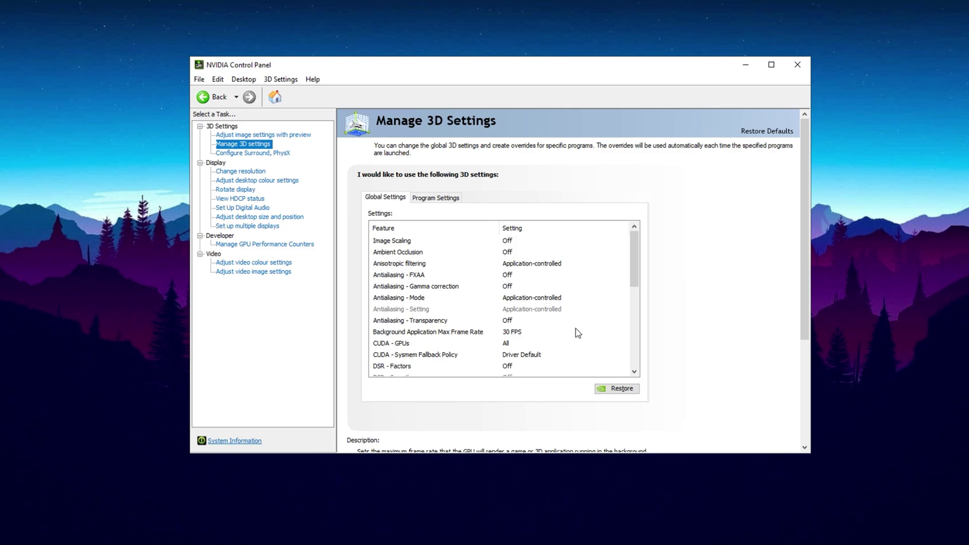
- Leave Image Scaling and Ambient Occlusion Off and set Anisotropic filtering to 16x
left_click(443, 242)
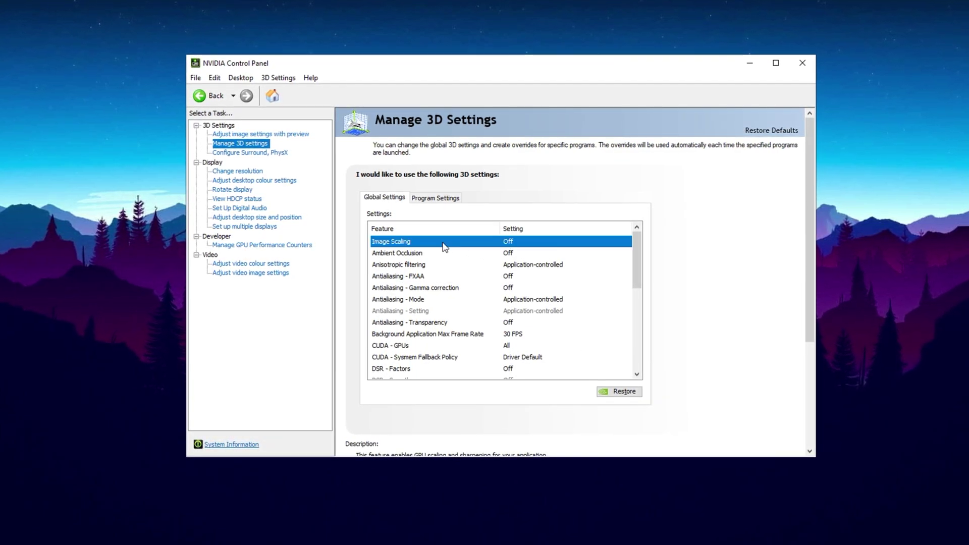
left_click(444, 242)
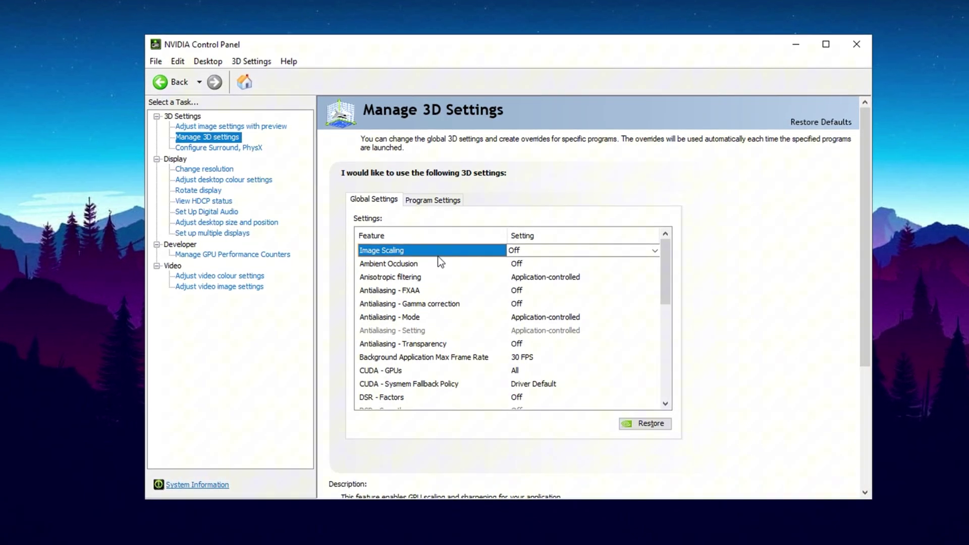
left_click(441, 264)
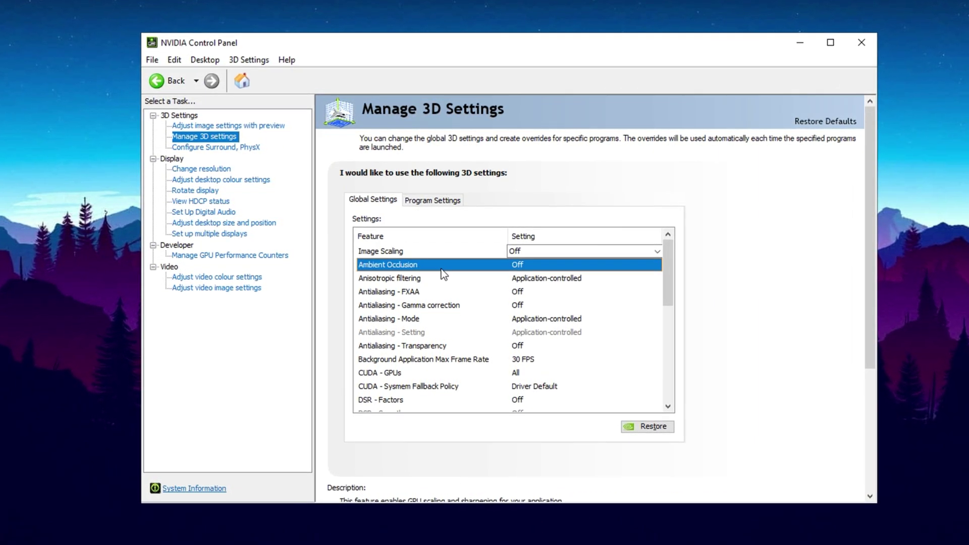
left_click(433, 266)
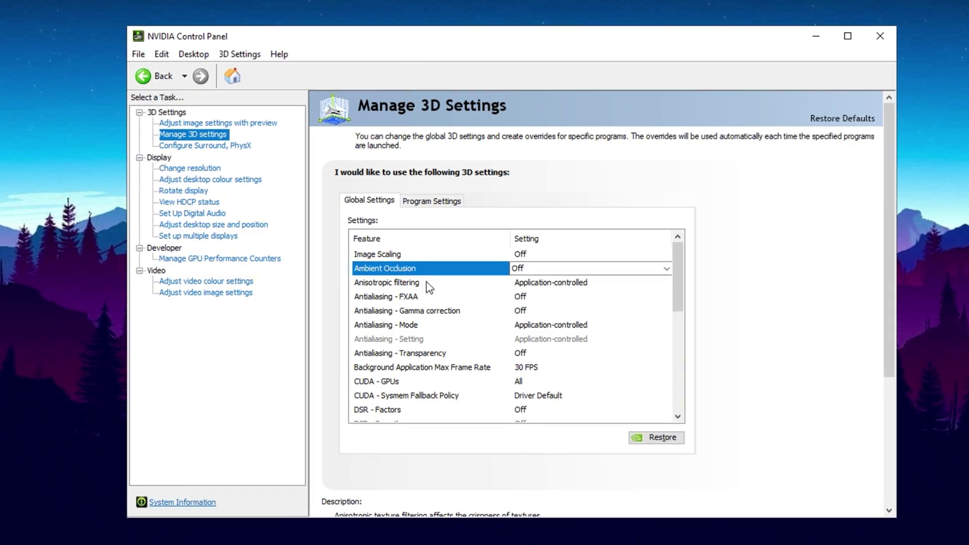
left_click(426, 283)
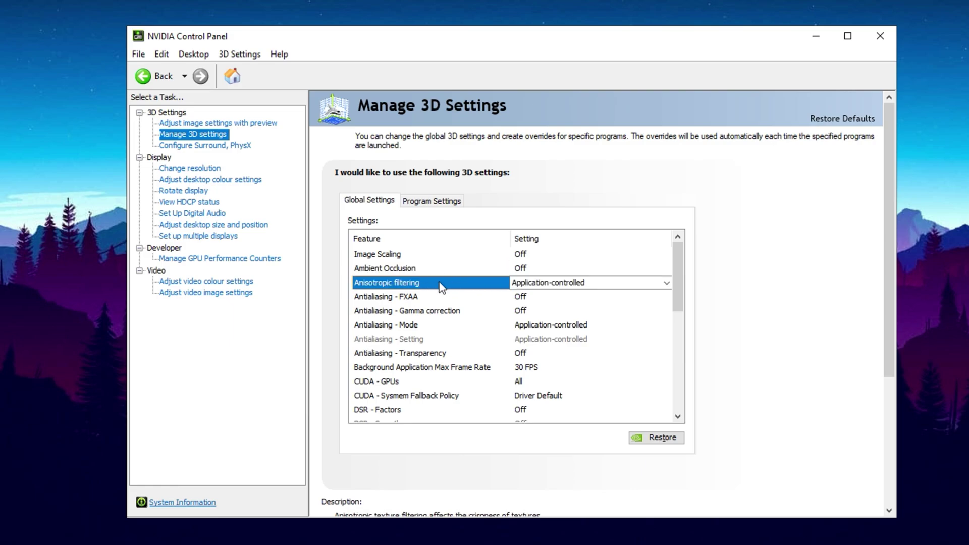
left_click(514, 285)
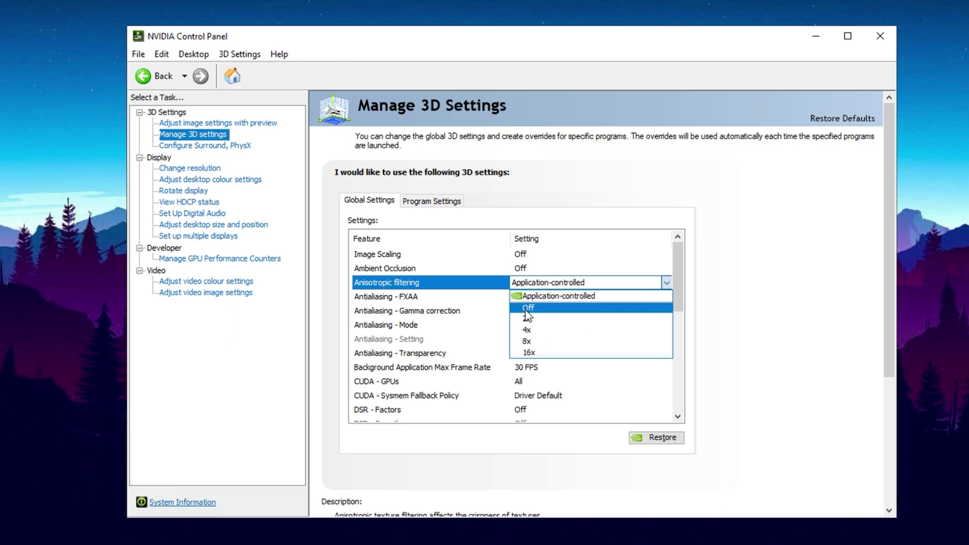
left_click(528, 352)
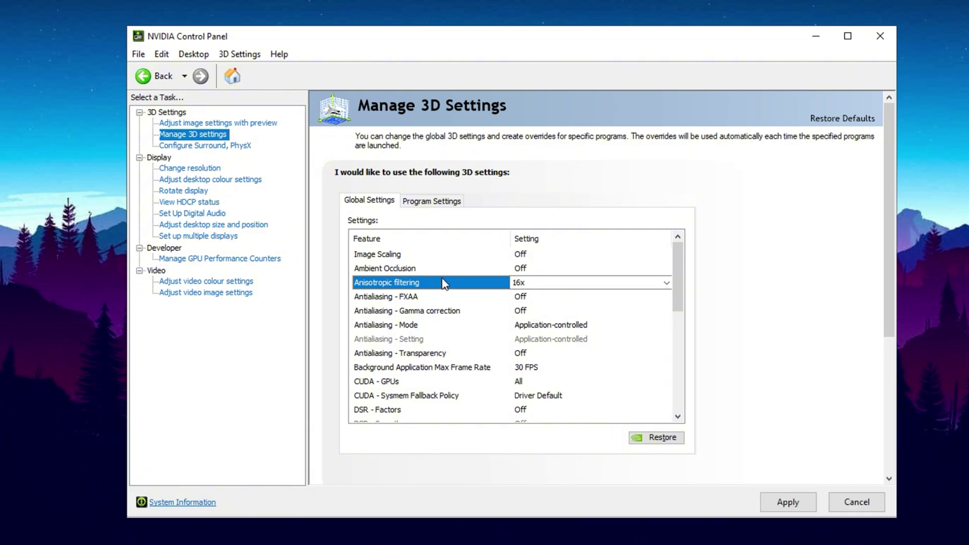
left_click(415, 298)
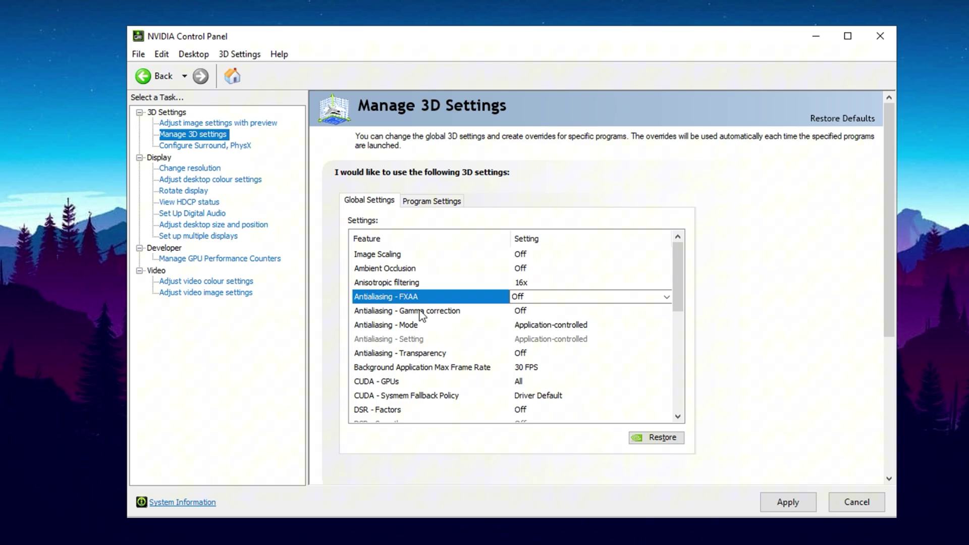
left_click(422, 313)
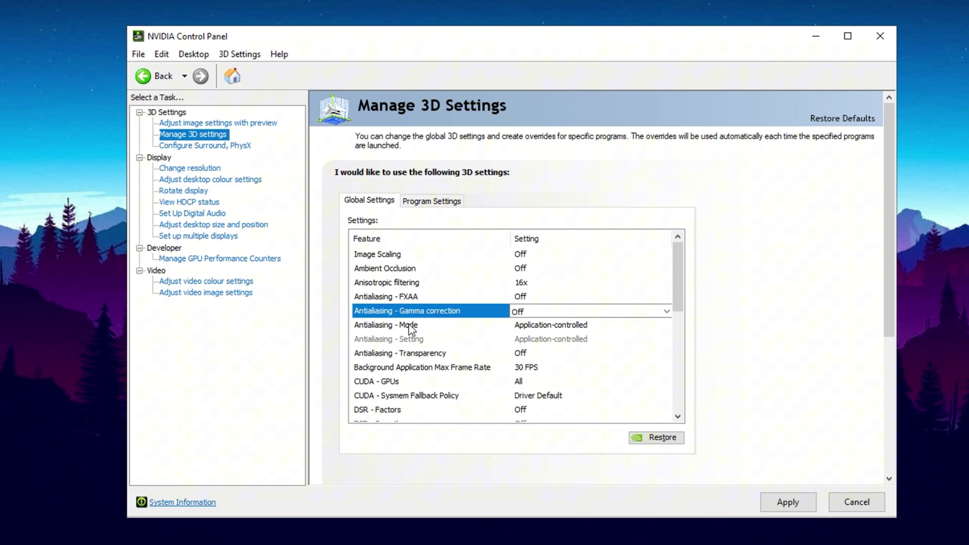
left_click(447, 326)
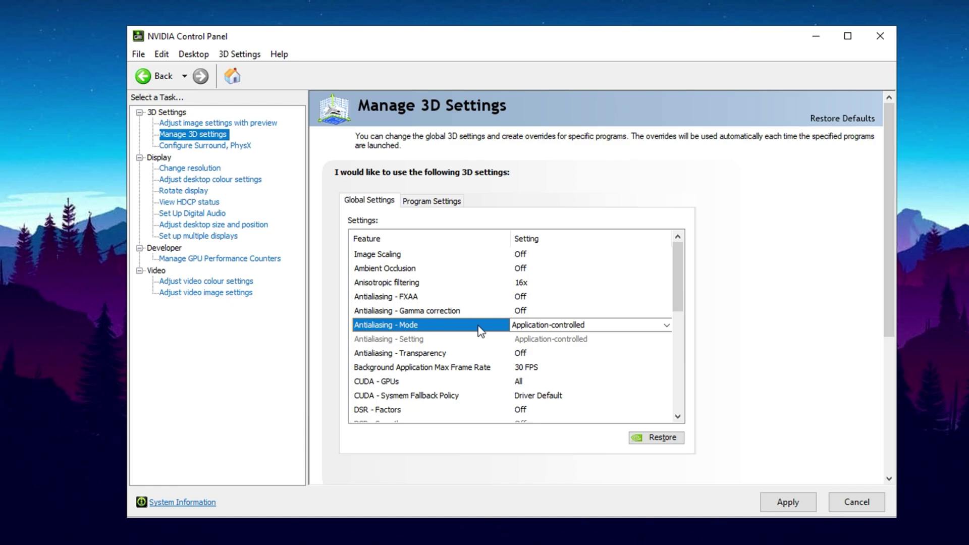
left_click(425, 355)
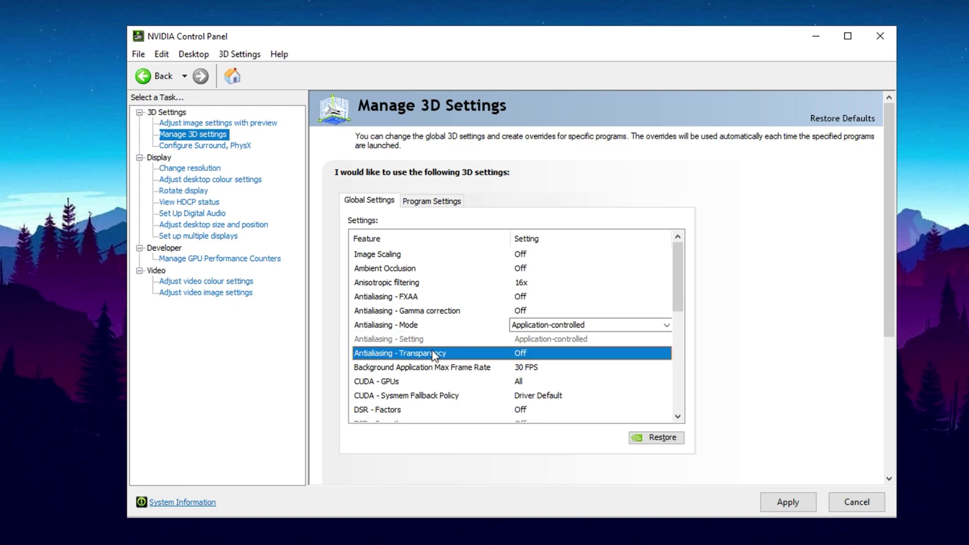
scroll(423, 336, "down", 1)
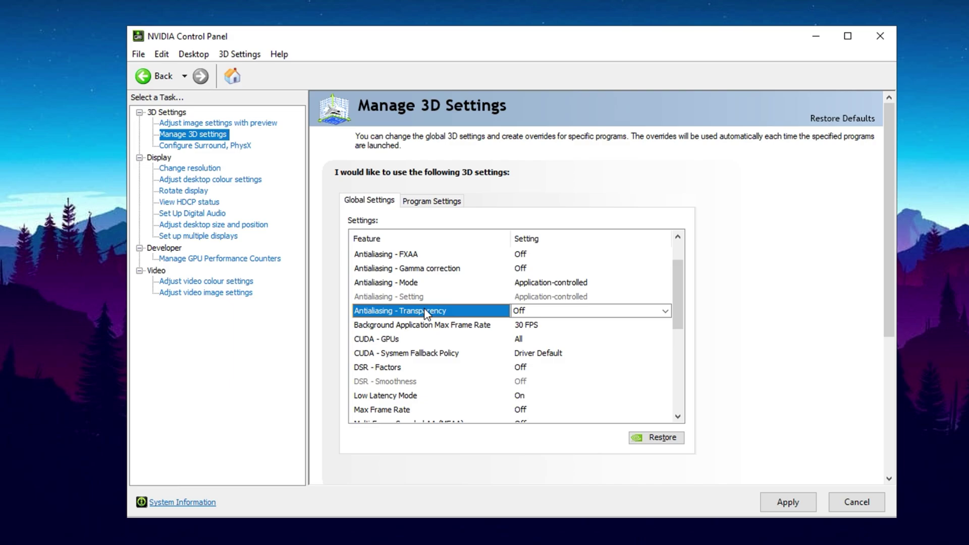
scroll(434, 313, "down", 1)
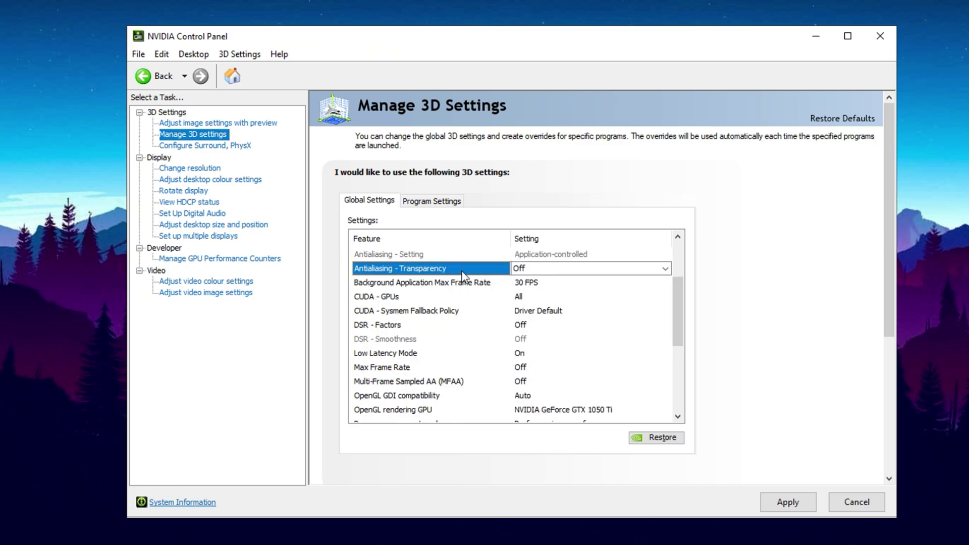
left_click(411, 286)
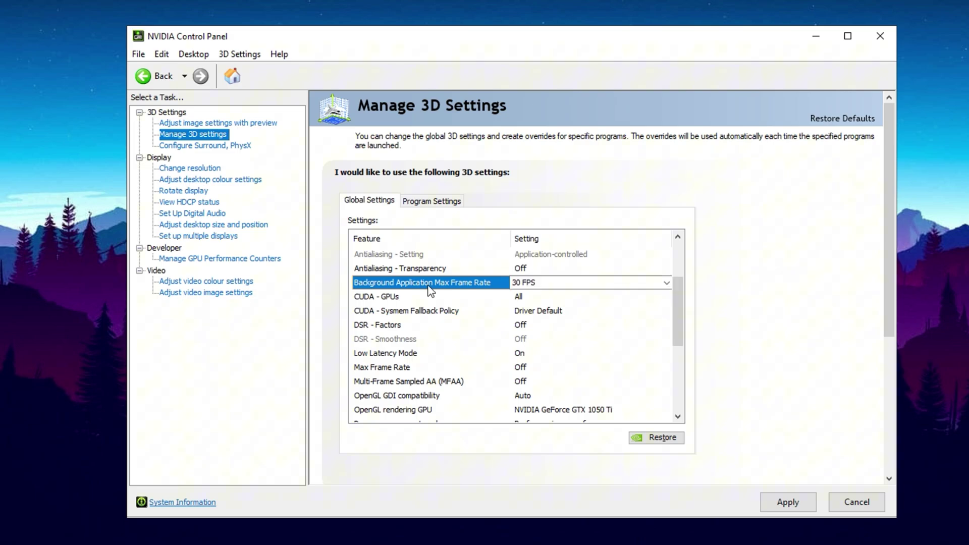
left_click(520, 285)
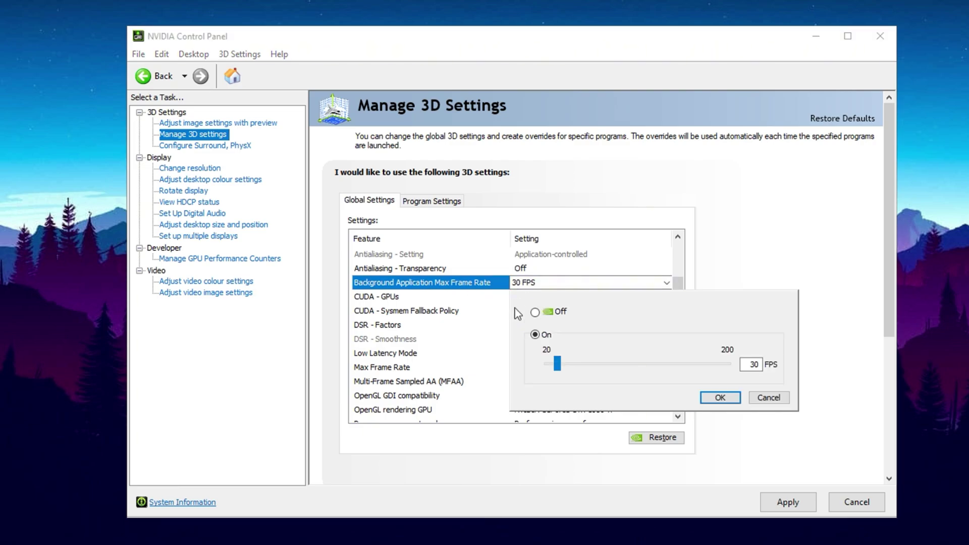
left_click(712, 399)
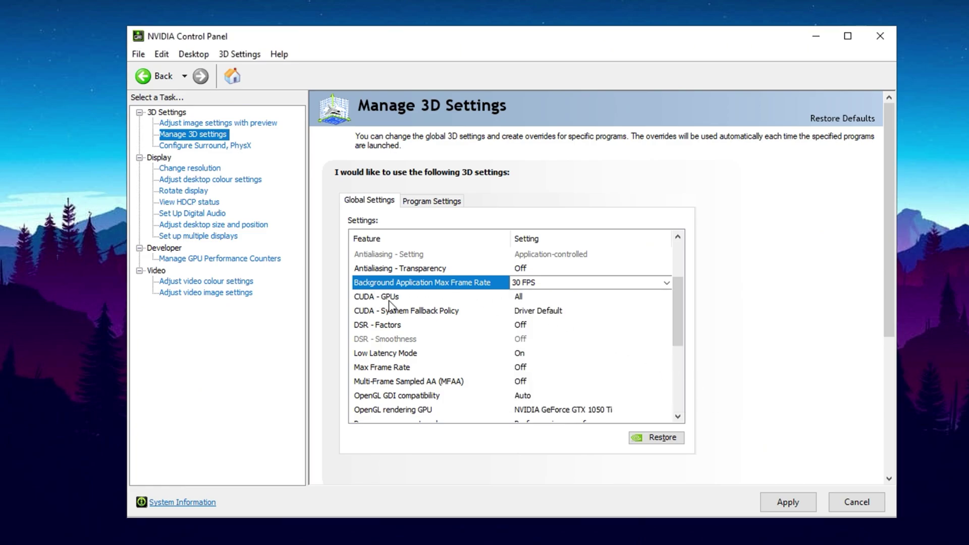
left_click(537, 299)
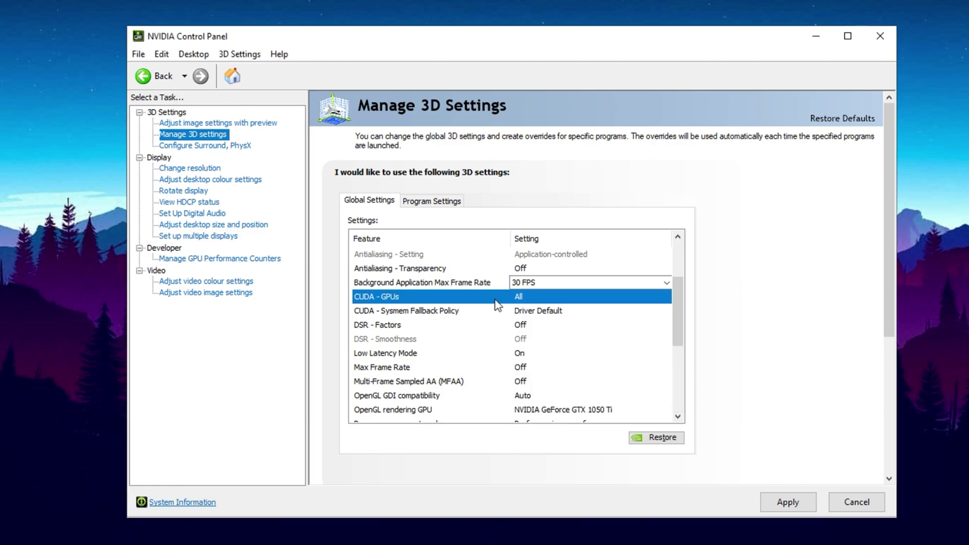
left_click(520, 298)
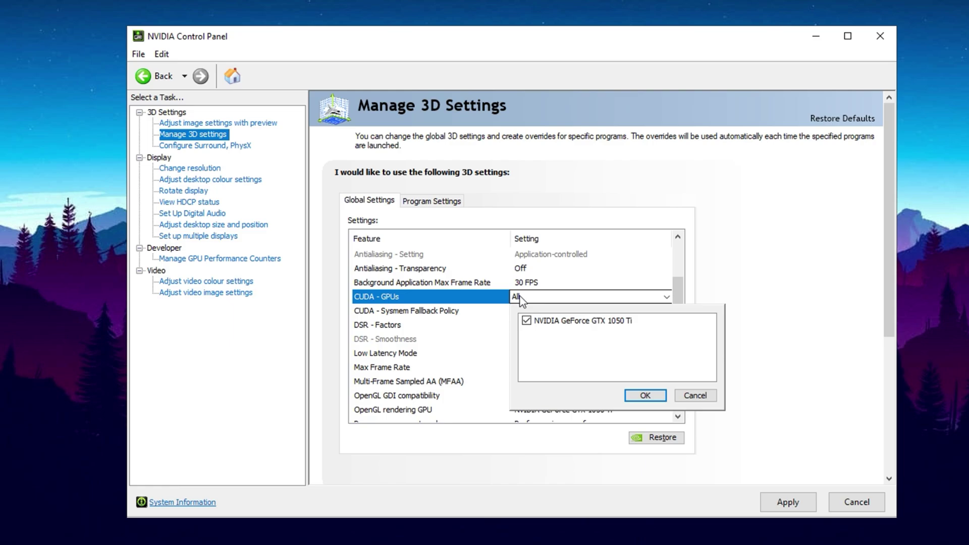
left_click(522, 299)
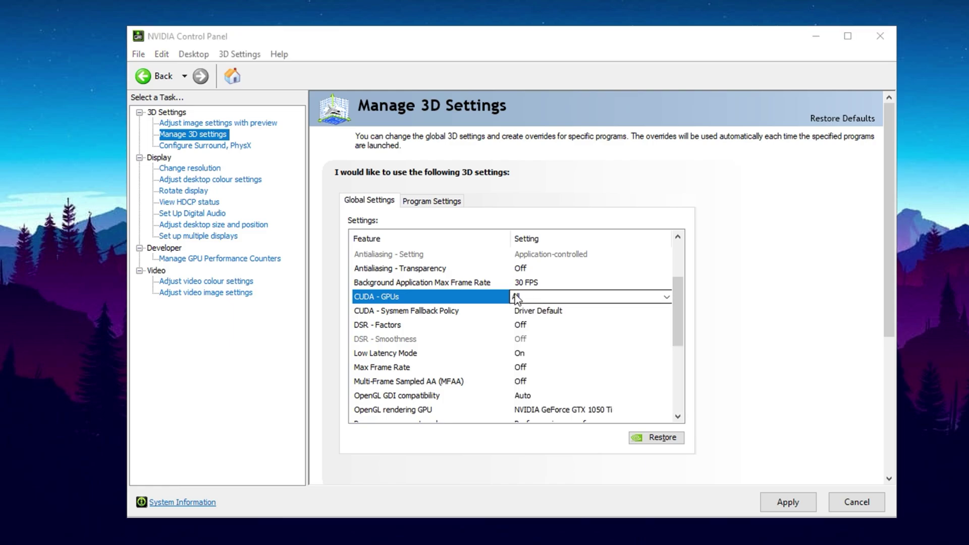
left_click(516, 297)
left_click(516, 298)
left_click(429, 312)
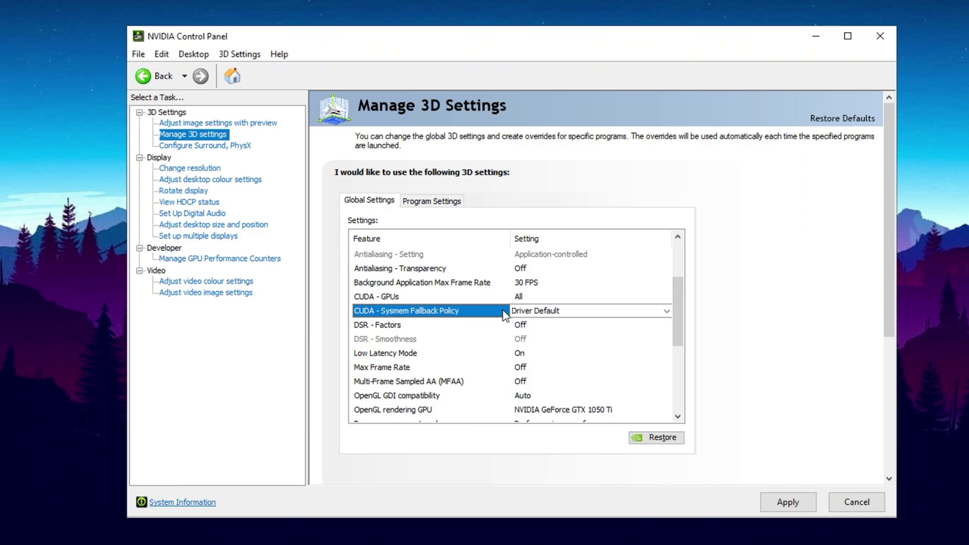
left_click(396, 327)
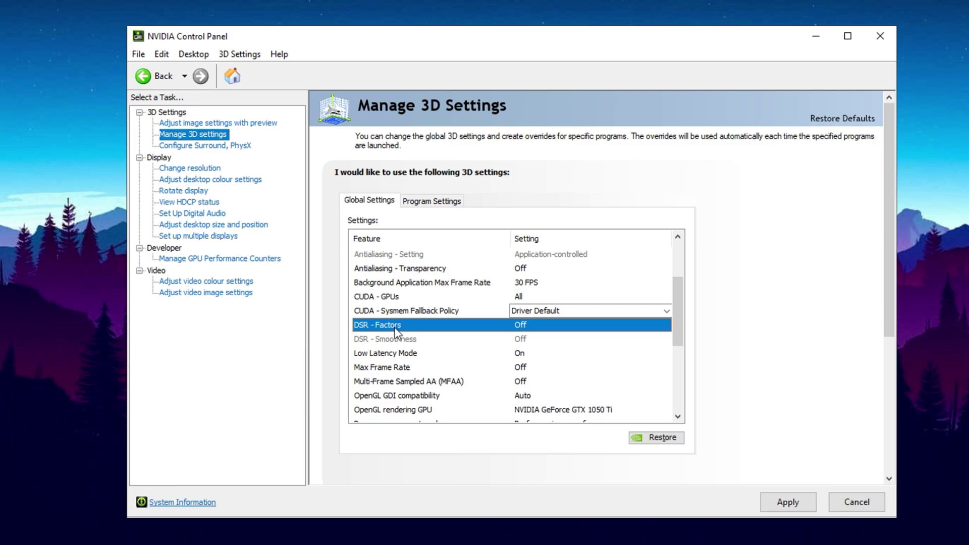
left_click(388, 354)
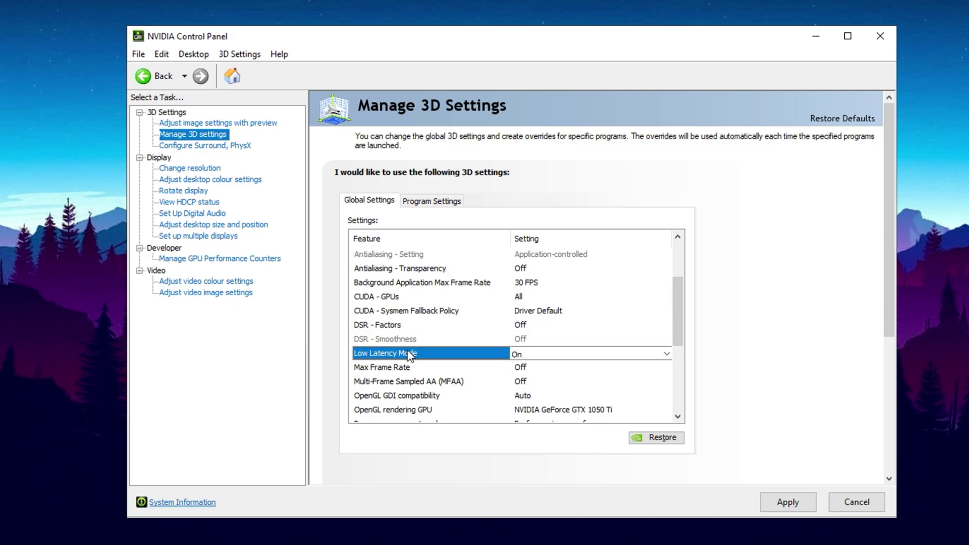
left_click(535, 354)
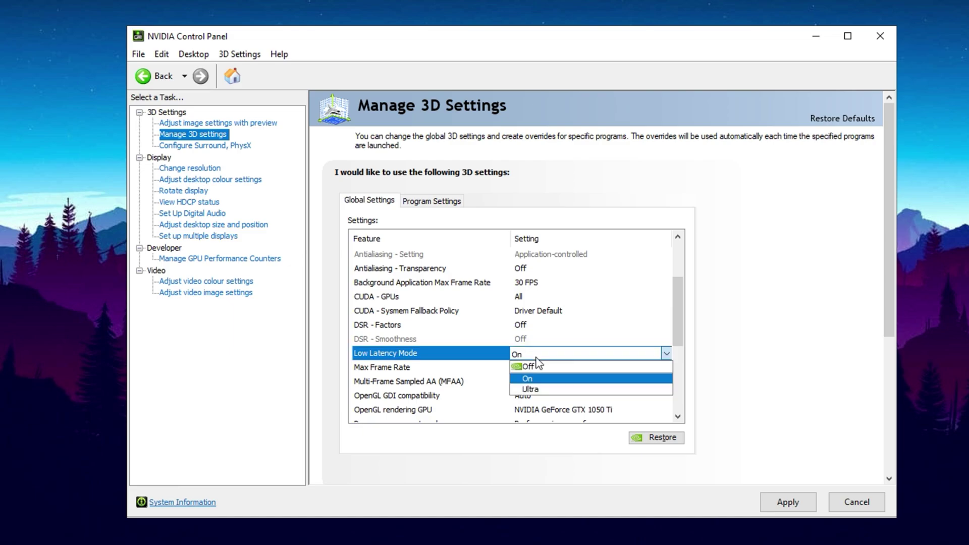
left_click(527, 382)
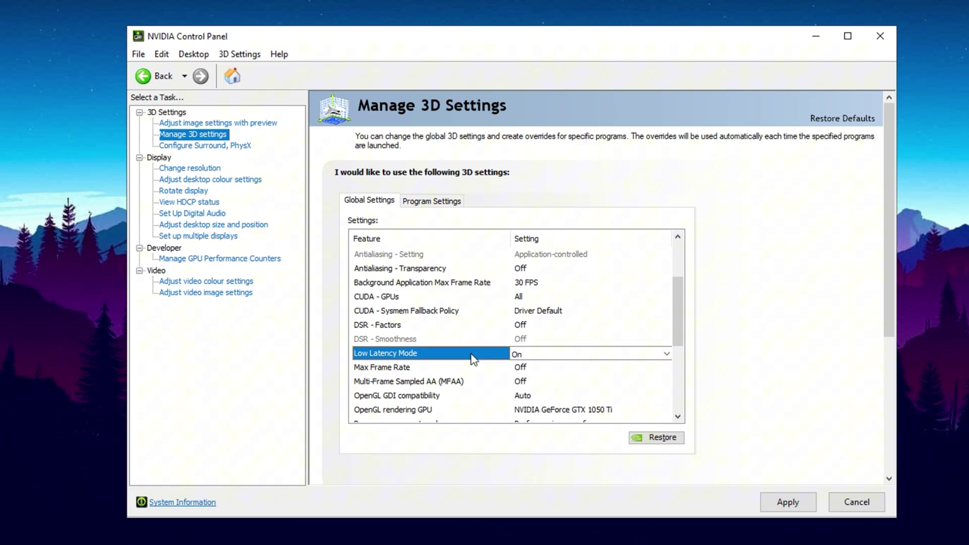
scroll(447, 356, "down", 2)
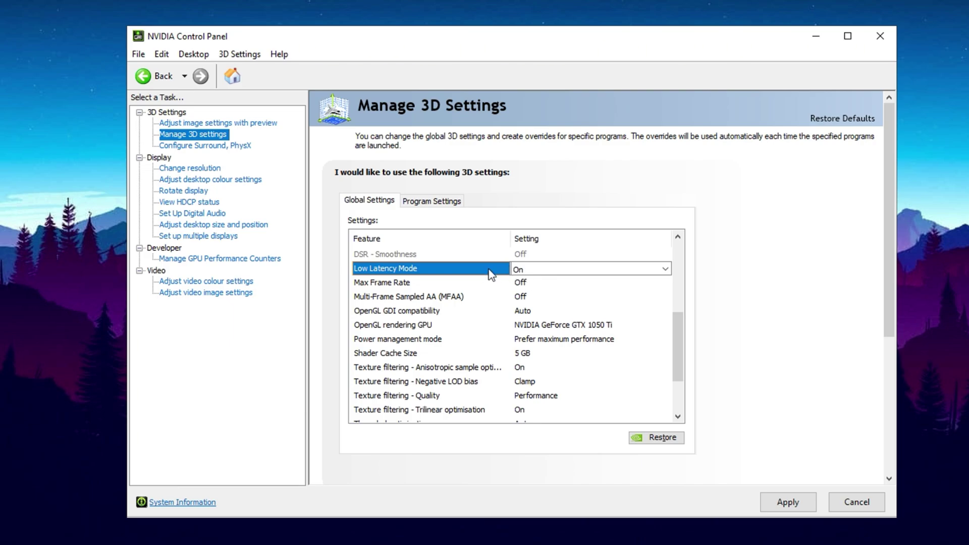
left_click(401, 284)
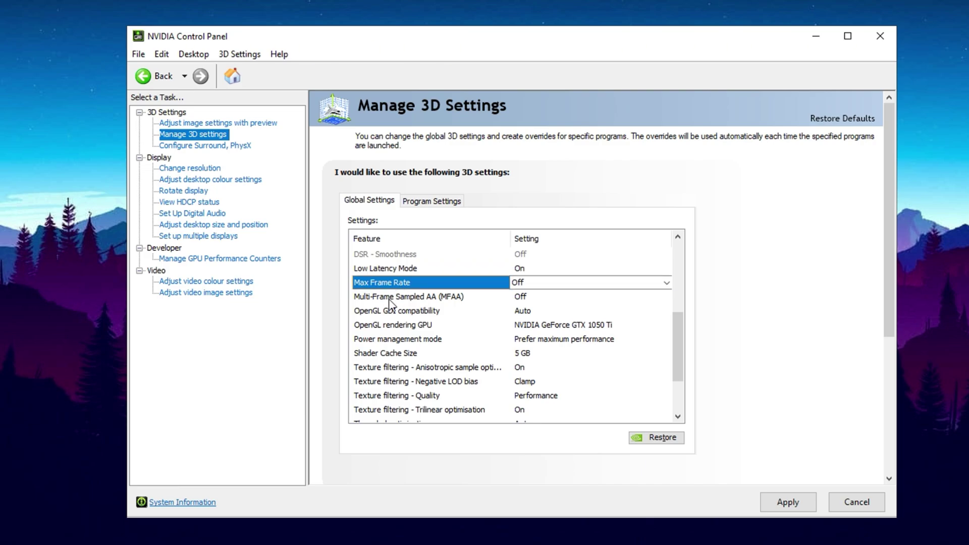
left_click(525, 283)
left_click(525, 283)
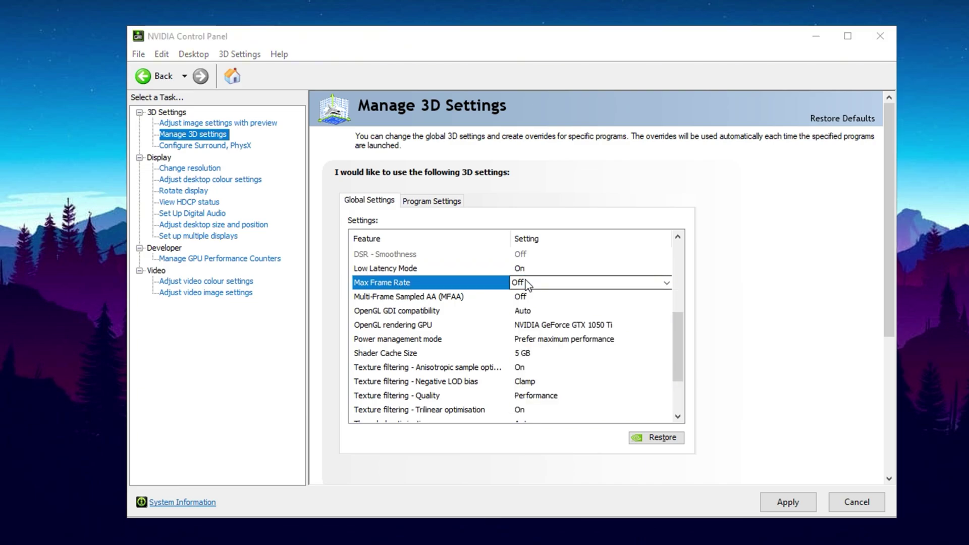
left_click(383, 298)
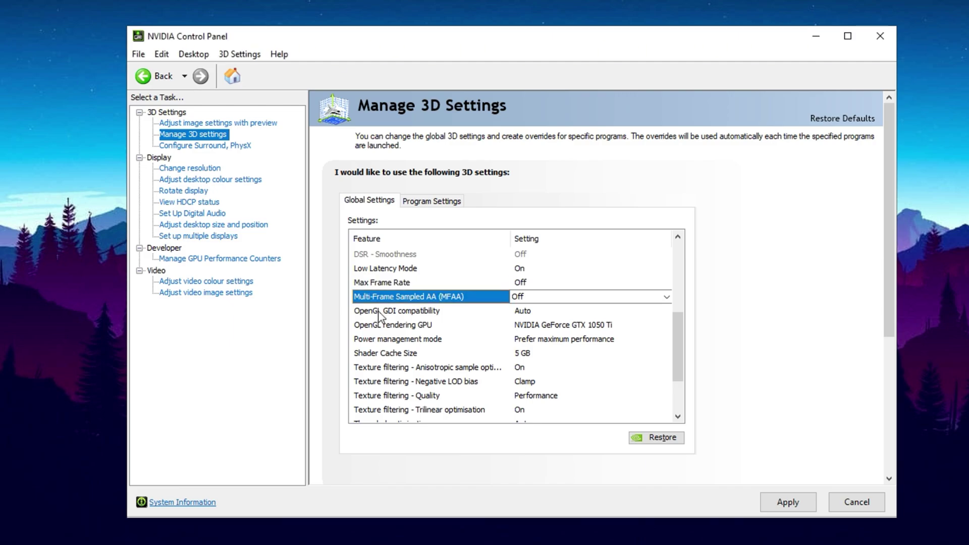
left_click(379, 311)
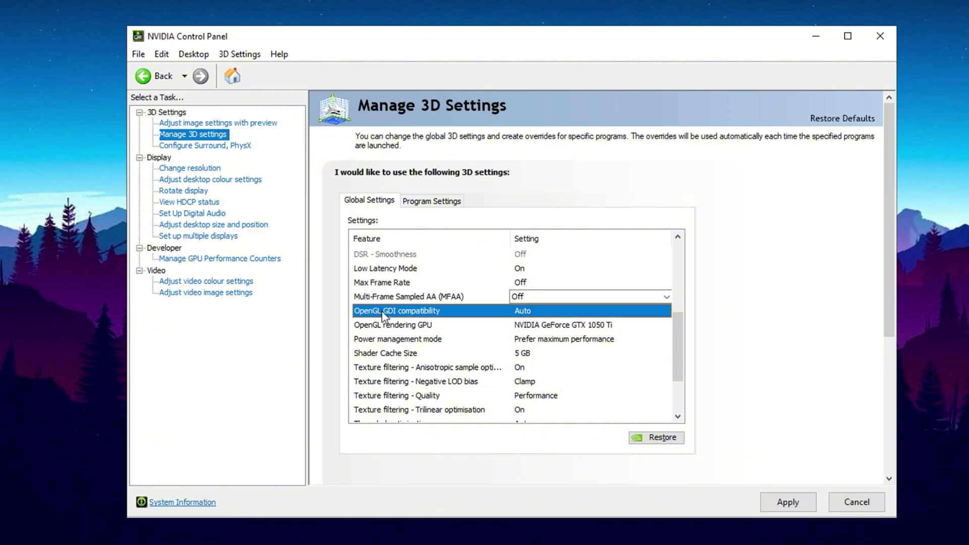
left_click(506, 312)
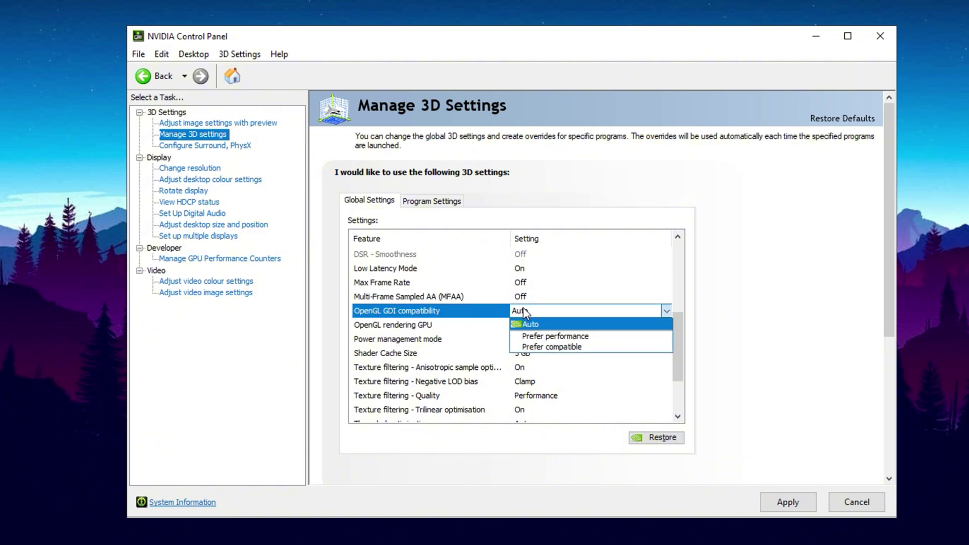
left_click(507, 311)
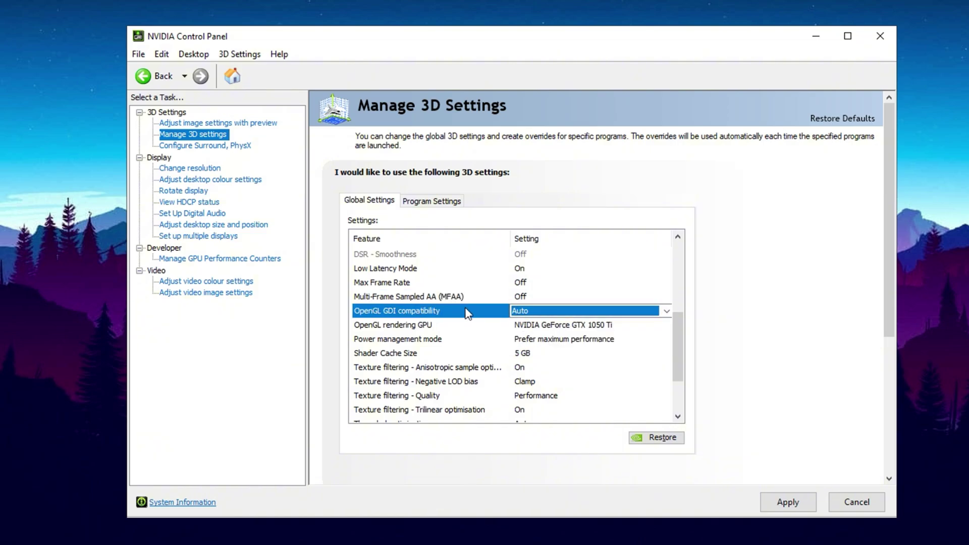
left_click(367, 327)
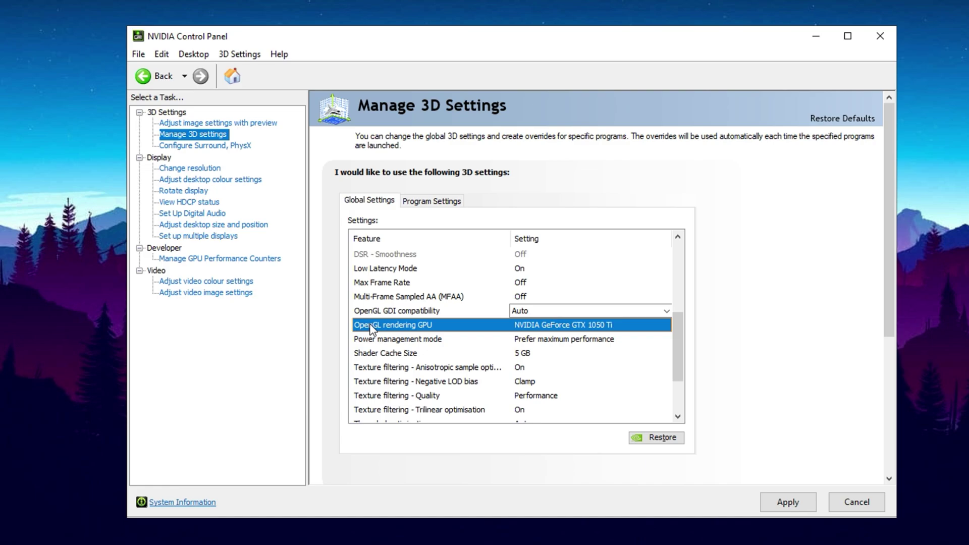
left_click(522, 331)
left_click(522, 331)
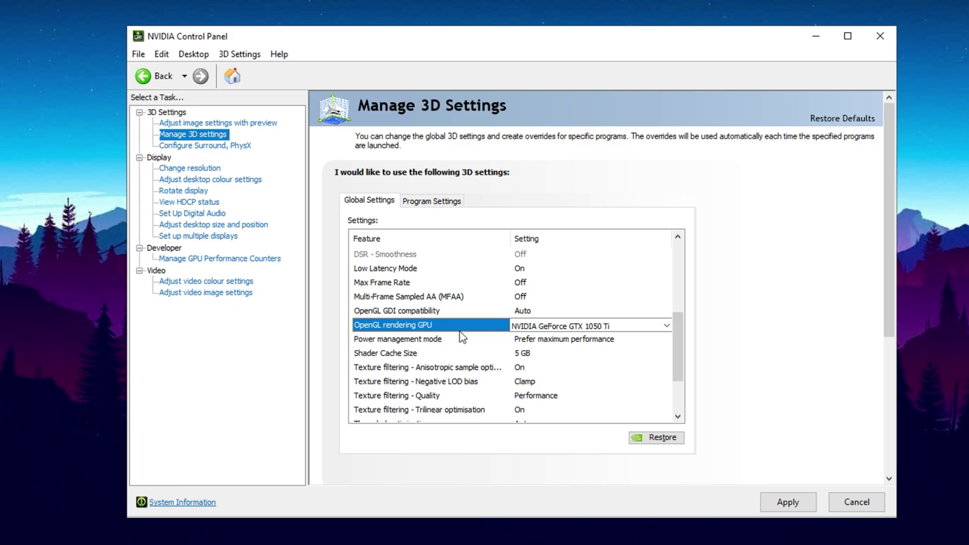
- Keep power management mode at Prefer maximum performance and set Shader Cache Size to 5 GB
left_click(424, 345)
left_click(534, 340)
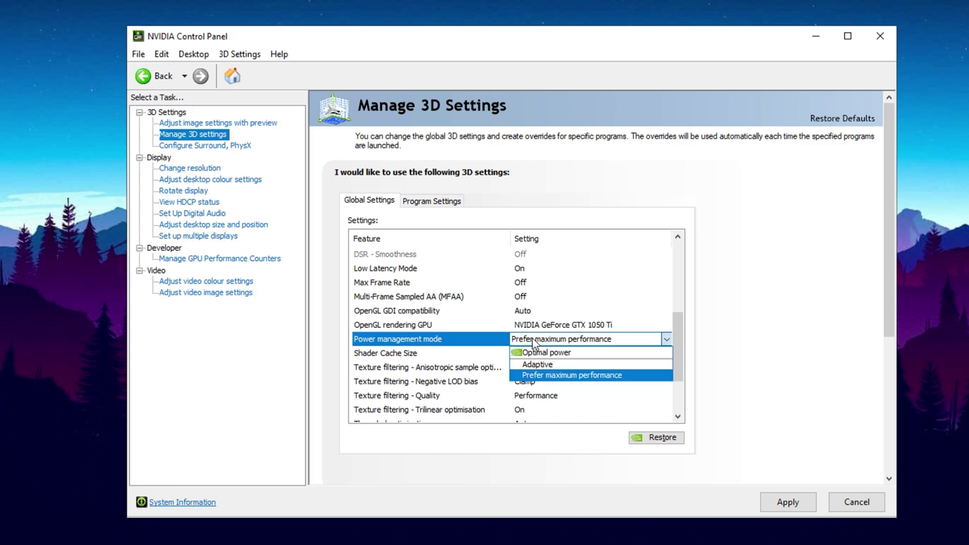
left_click(533, 343)
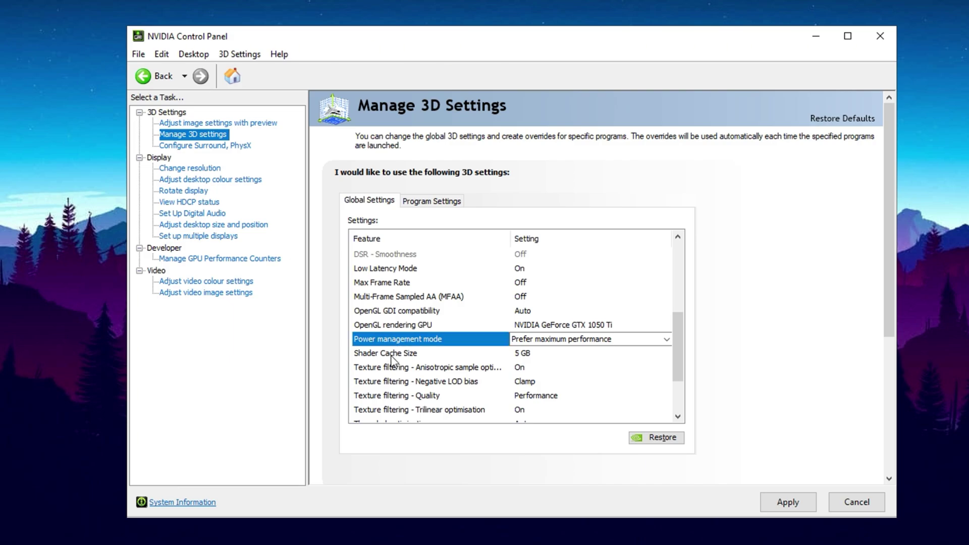
left_click(392, 360)
left_click(524, 359)
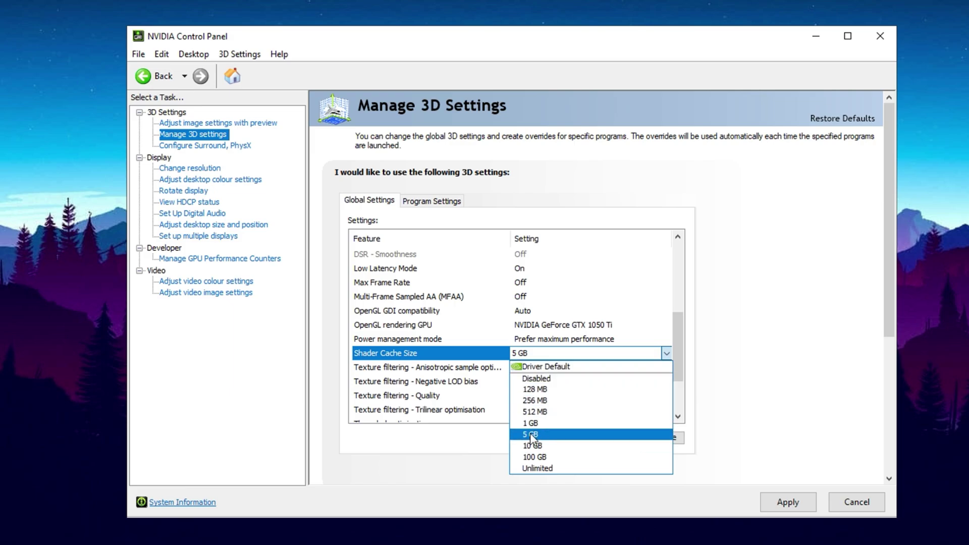
left_click(530, 434)
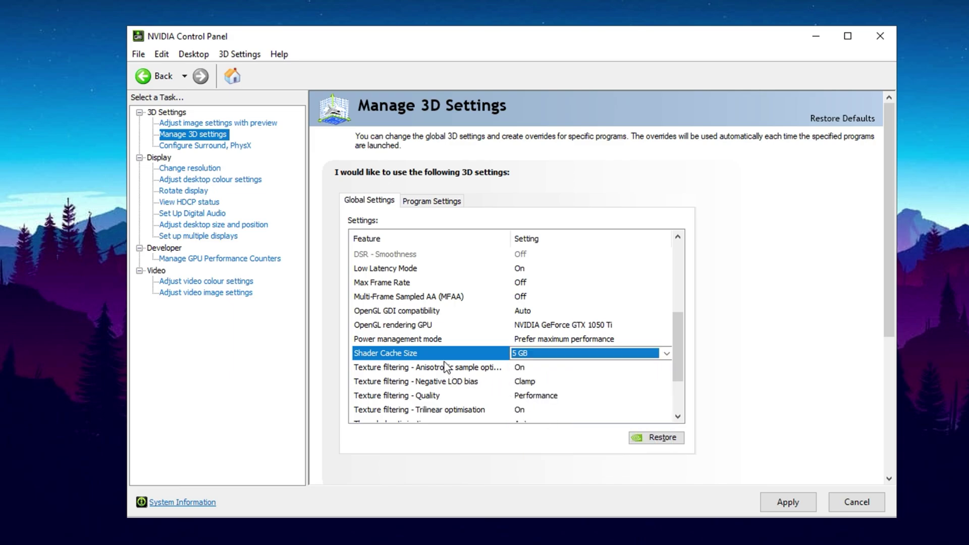
- Turn anisotropic sample optimisation On and set texture filtering quality to Performance
left_click(401, 368)
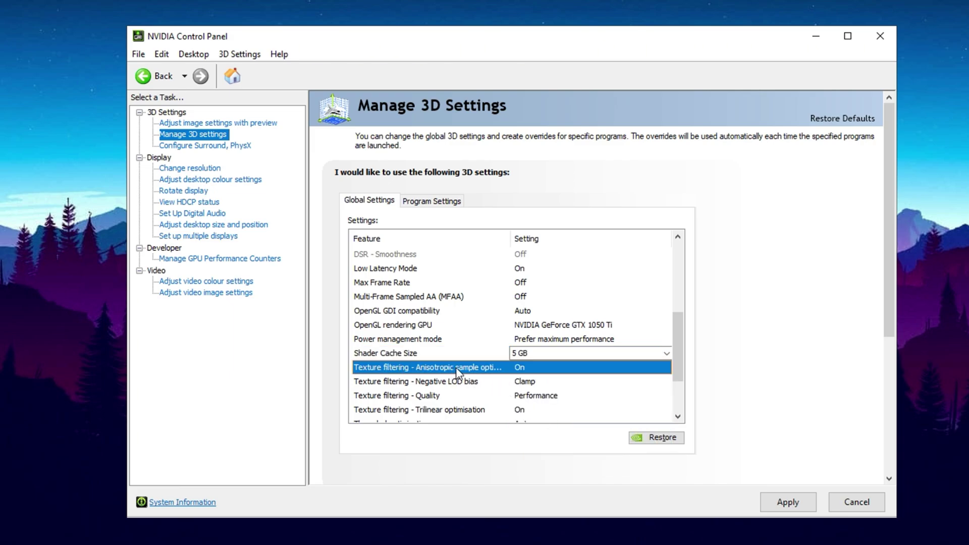
left_click(417, 399)
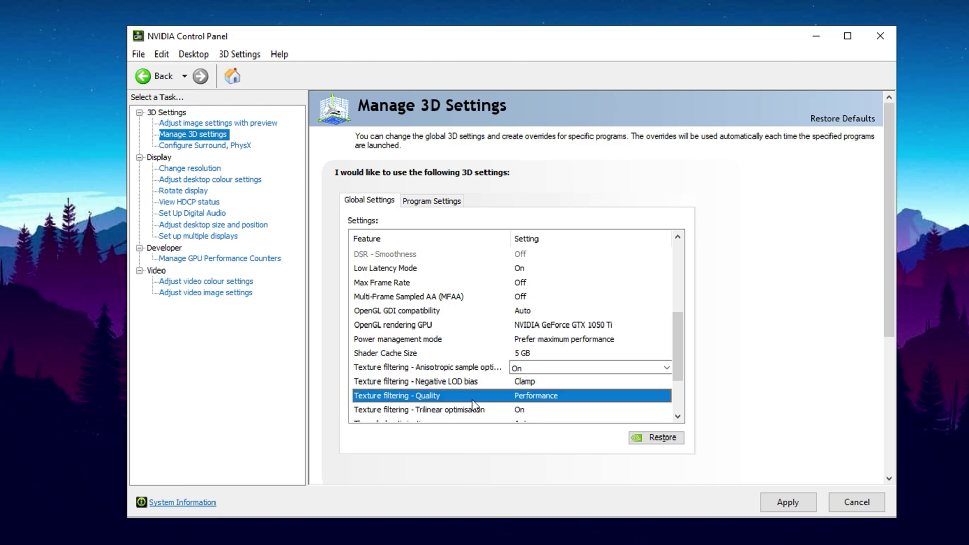
left_click(522, 398)
left_click(522, 399)
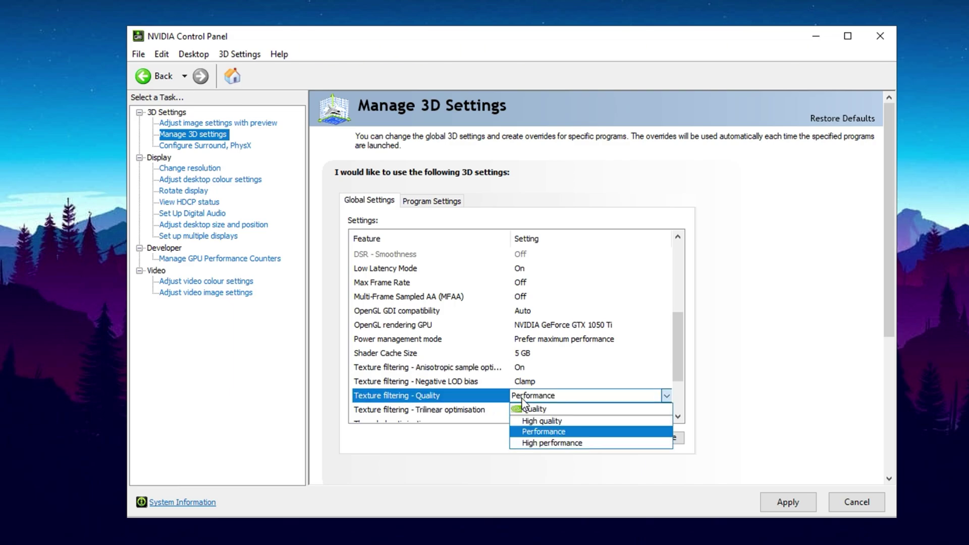
left_click(541, 433)
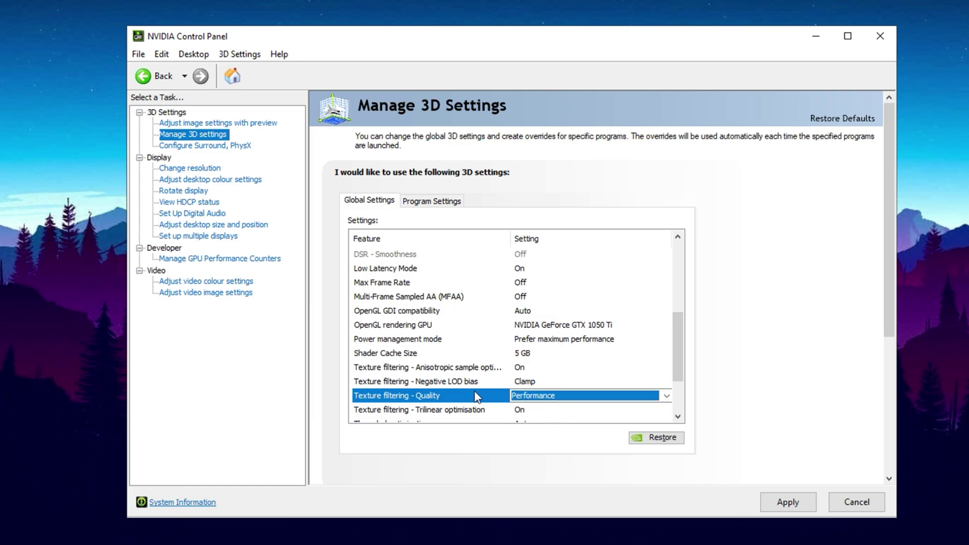
- Scroll to the end of the Global Settings list and keep triple buffering Off
scroll(477, 387, "down", 1)
scroll(478, 389, "down", 1)
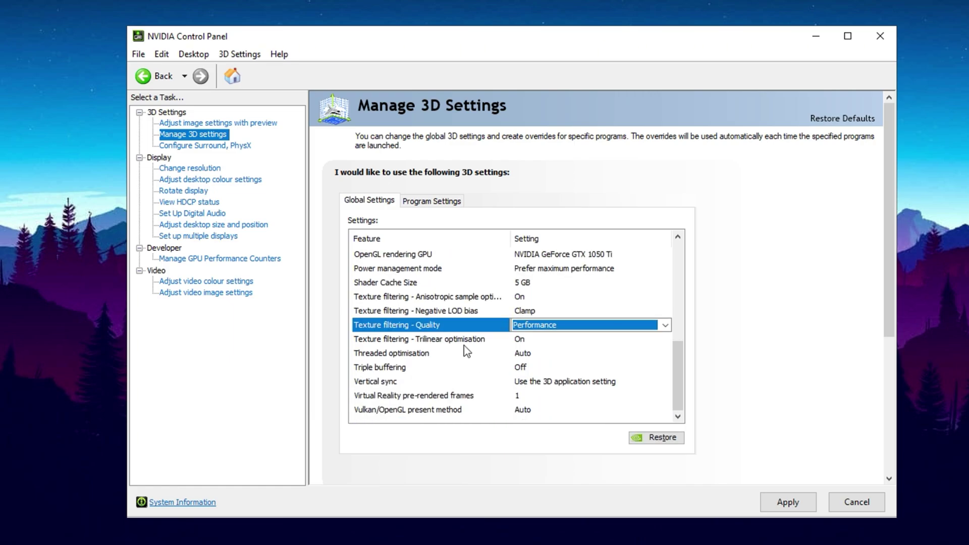
left_click(440, 331)
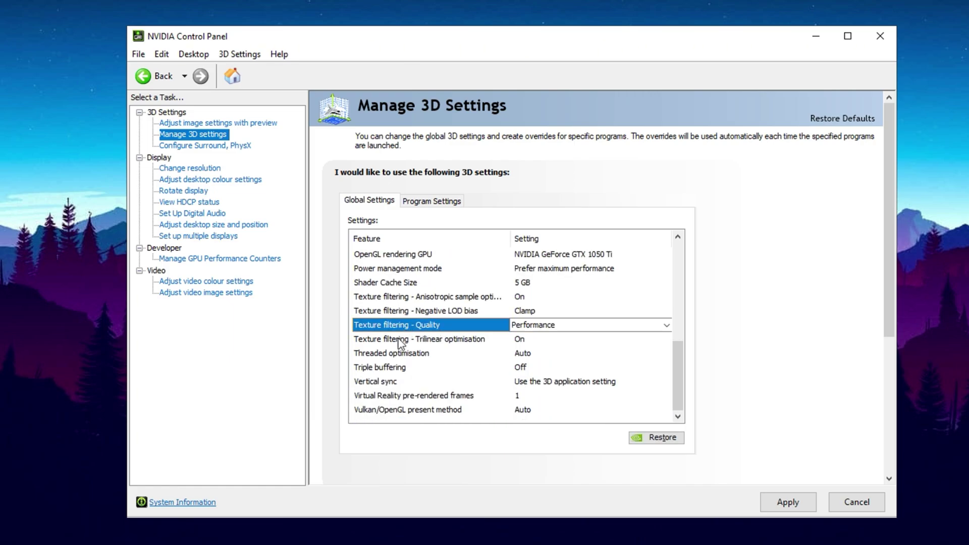
left_click(387, 345)
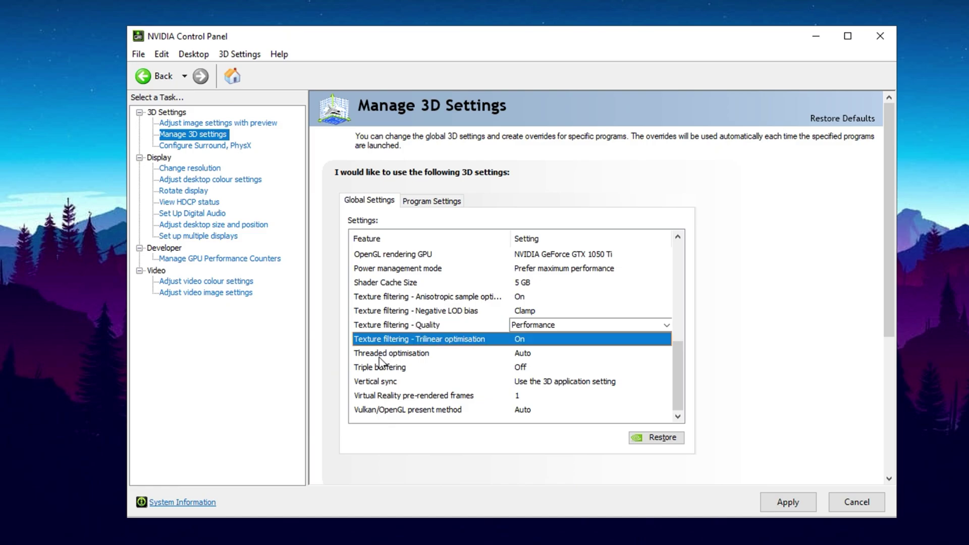
left_click(386, 355)
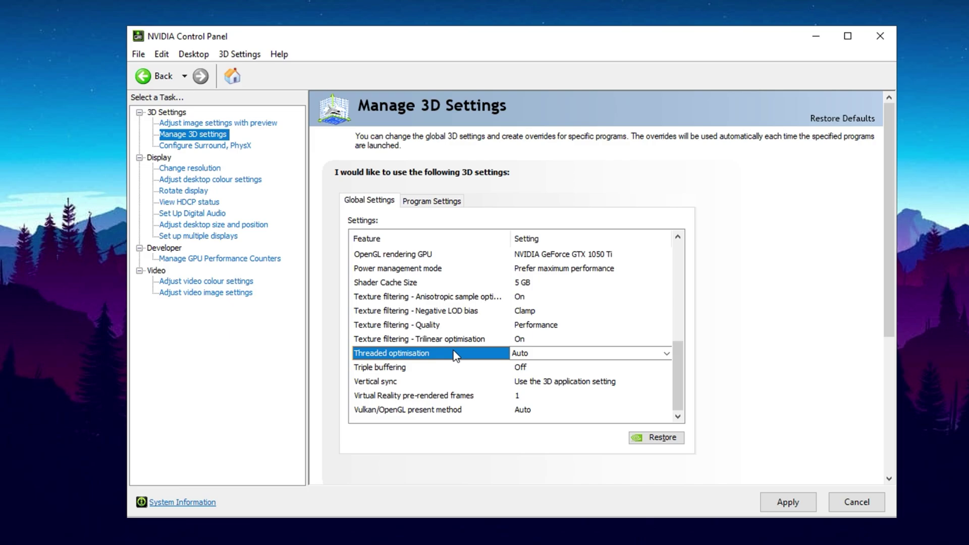
left_click(379, 369)
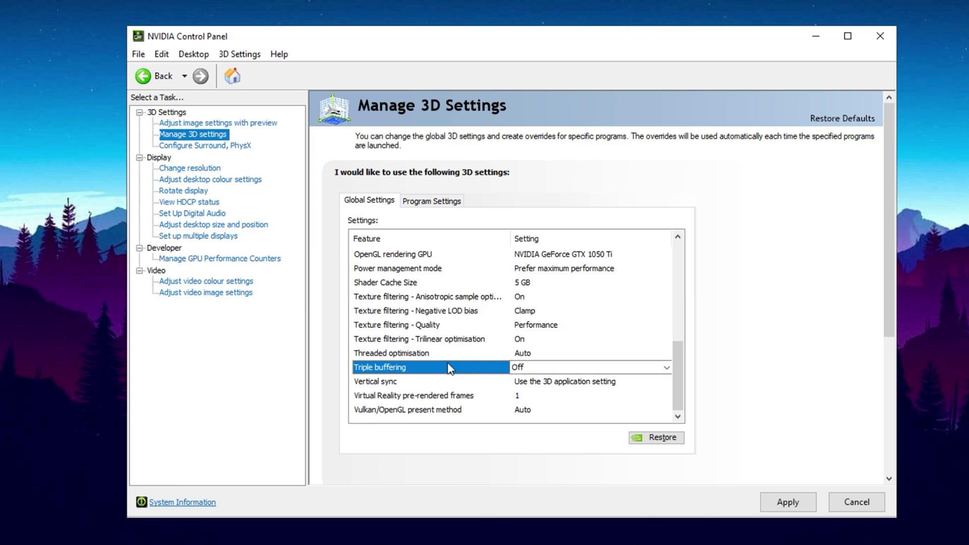
left_click(514, 367)
left_click(515, 367)
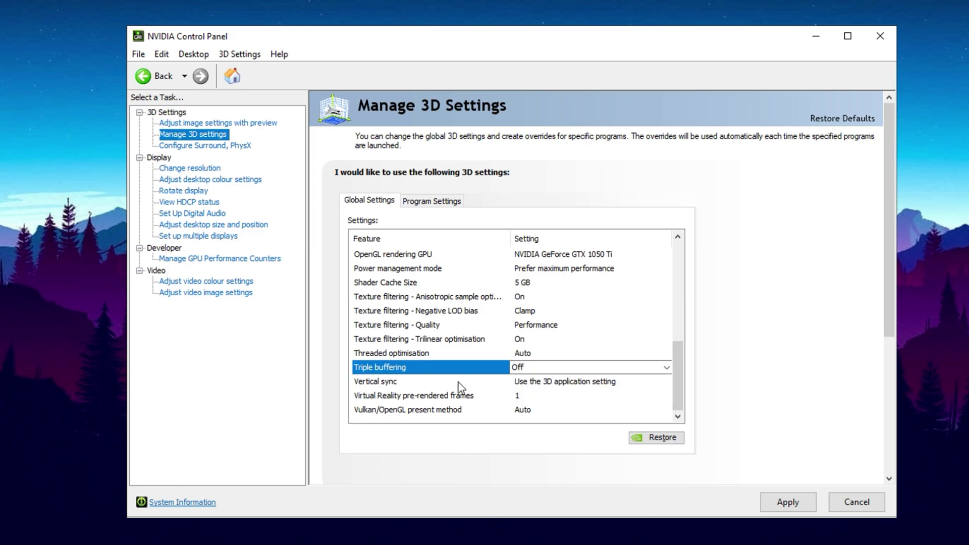
- Keep vertical sync on Use the 3D application setting
left_click(514, 384)
left_click(552, 384)
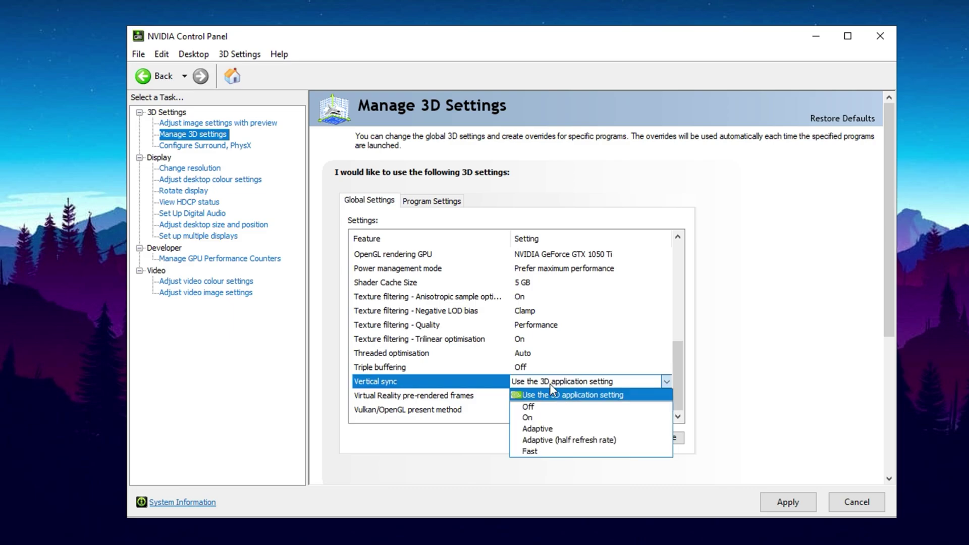
left_click(550, 384)
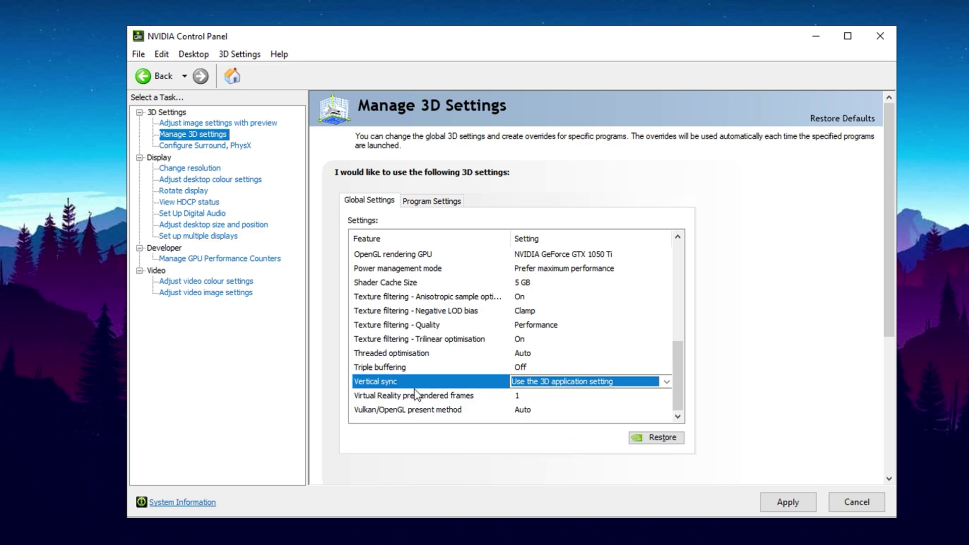
left_click(523, 381)
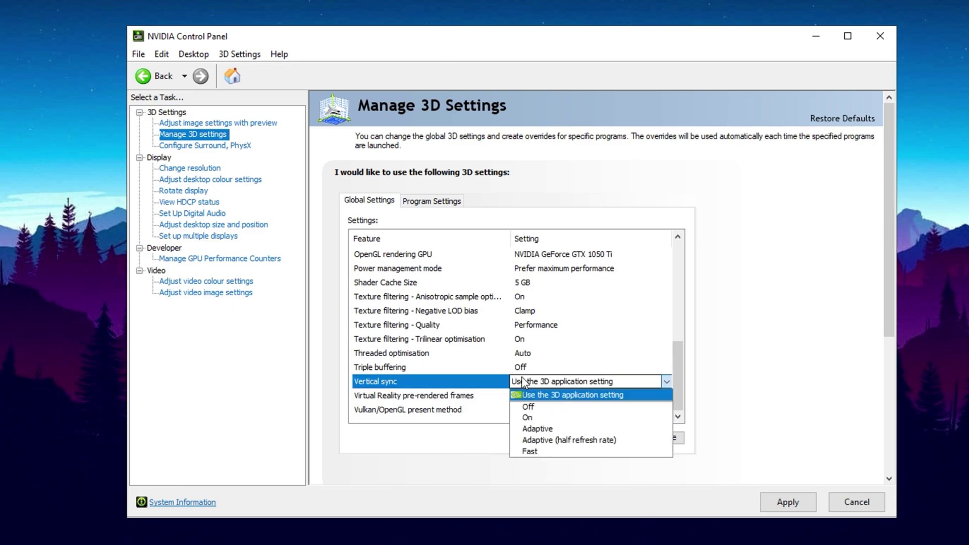
left_click(528, 382)
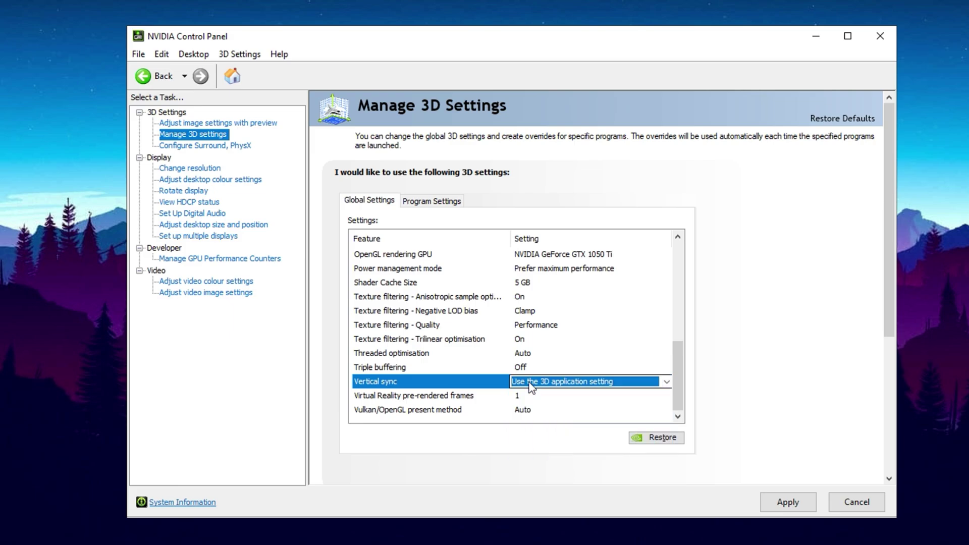
- Keep VR pre-rendered frames at 1 and Vulkan/OpenGL present method on Auto
left_click(381, 398)
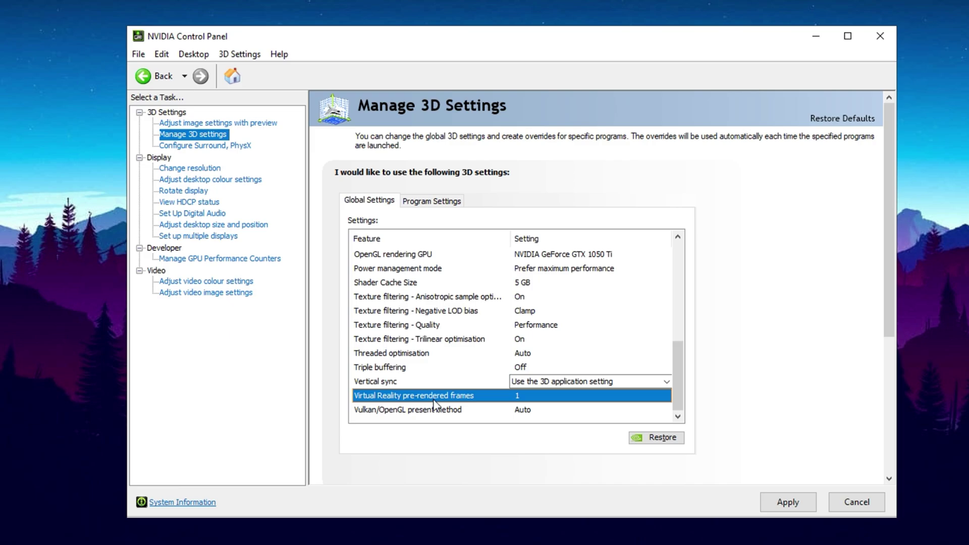
left_click(517, 397)
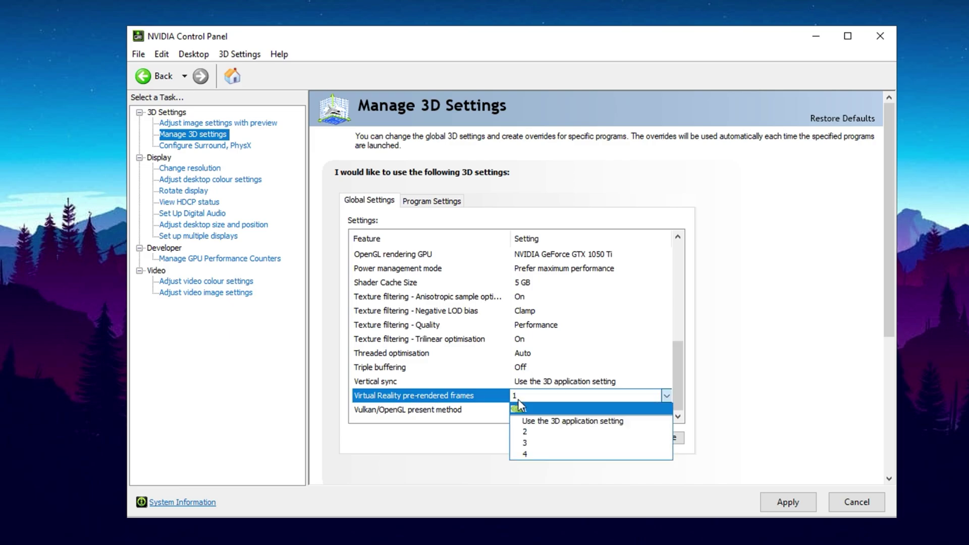
left_click(518, 404)
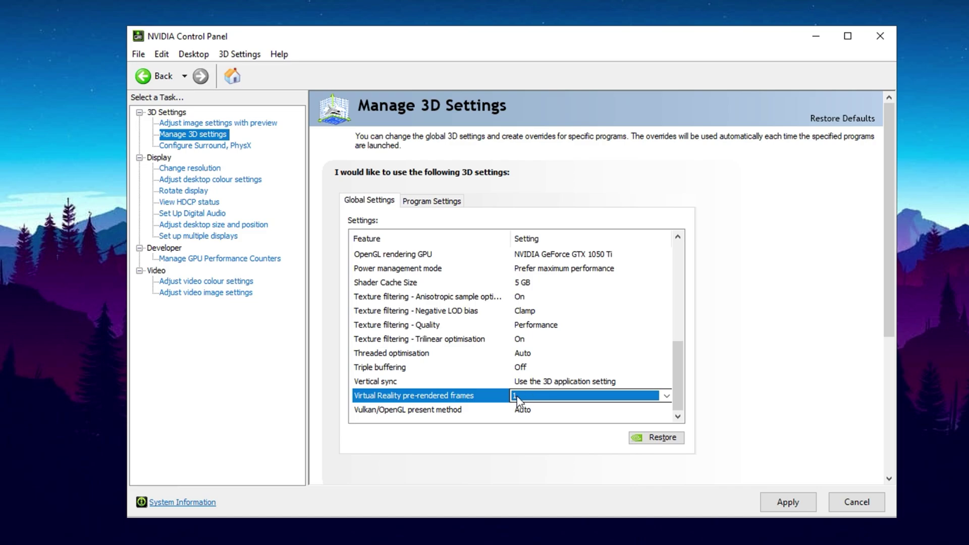
left_click(448, 397)
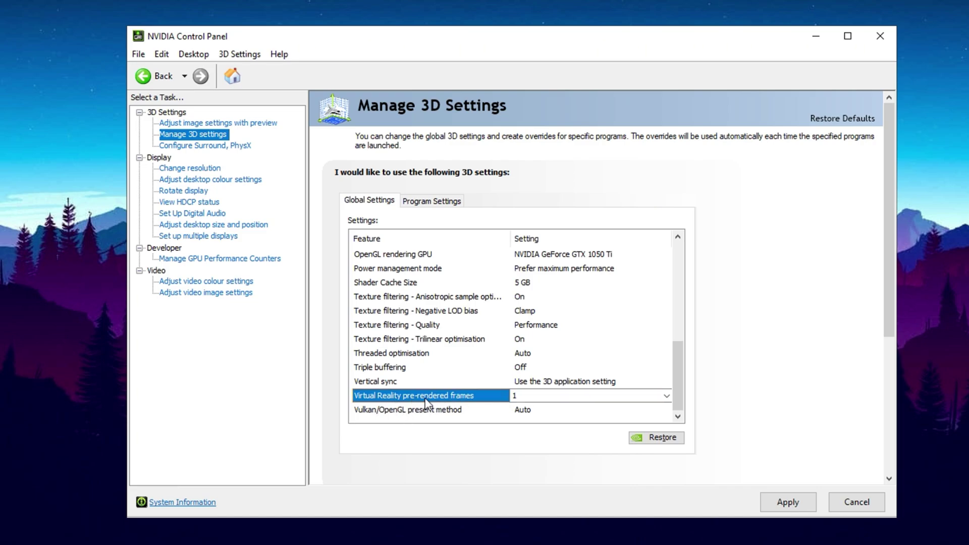
left_click(404, 413)
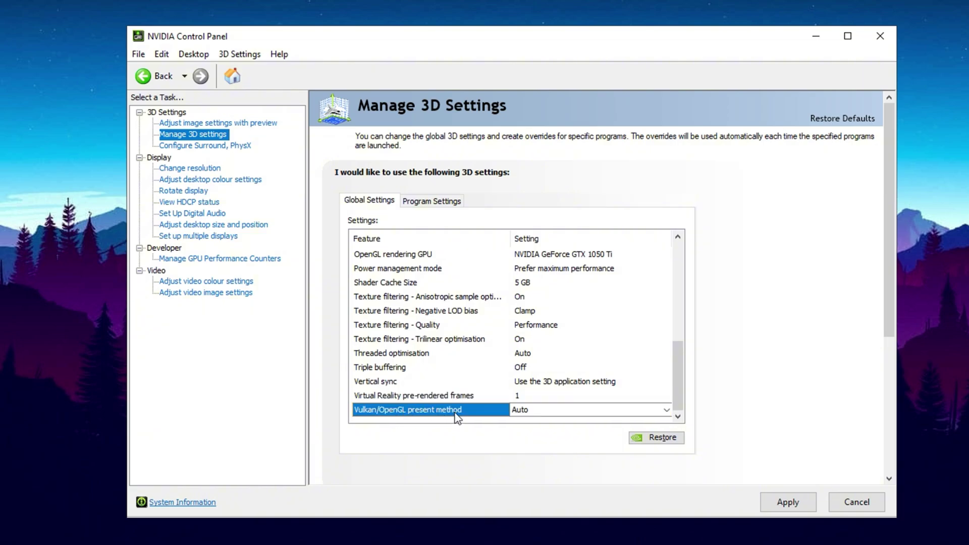
left_click(543, 411)
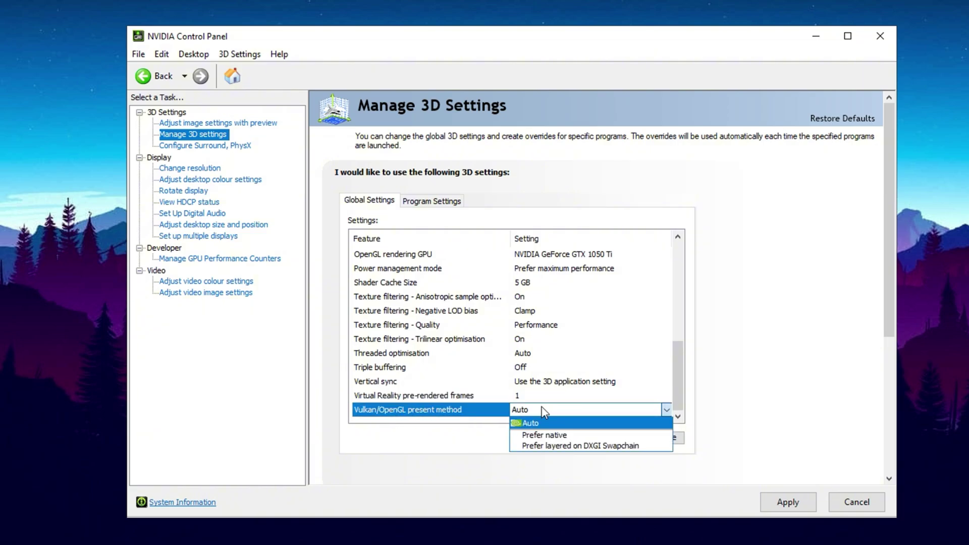
left_click(543, 411)
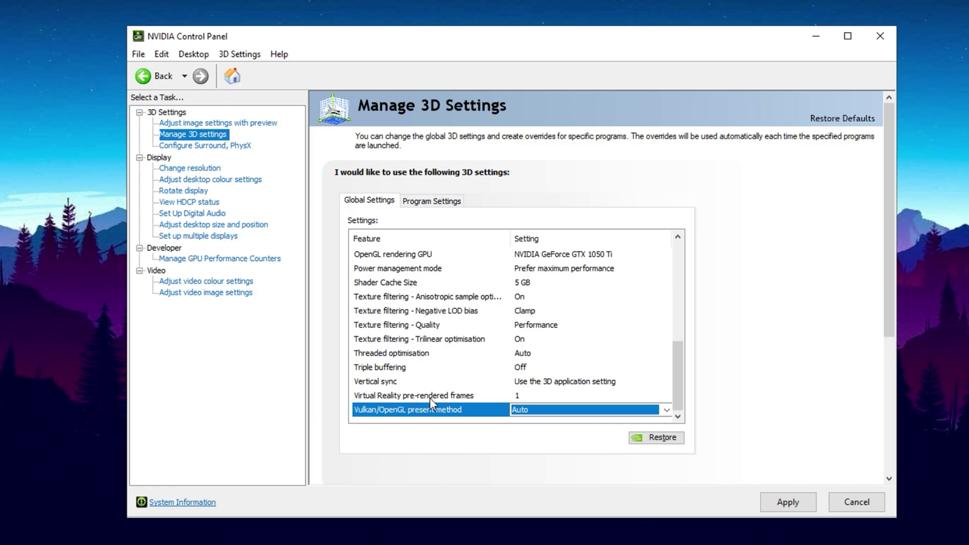
- On the Configure Surround, PhysX page, set the PhysX processor to NVIDIA GeForce GTX 1050 Ti
left_click(207, 145)
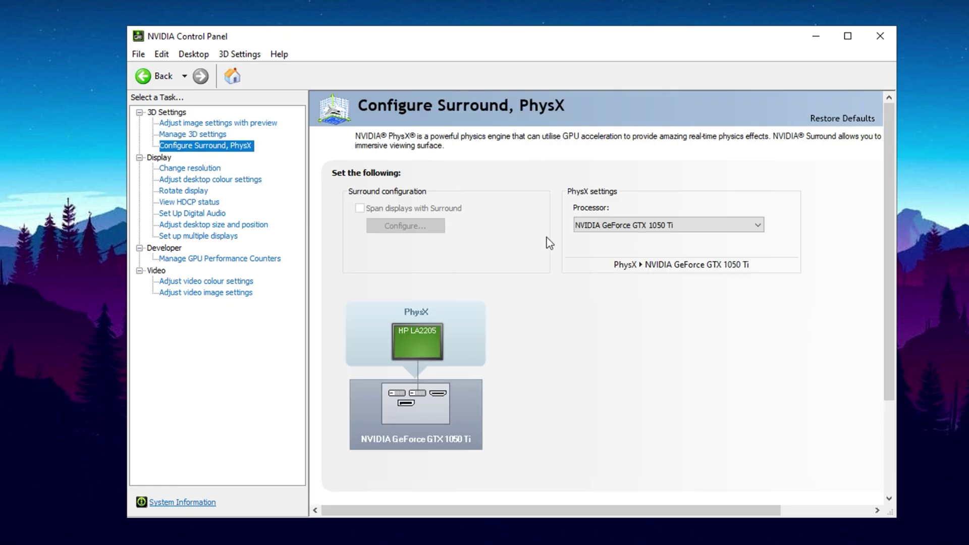
left_click(626, 231)
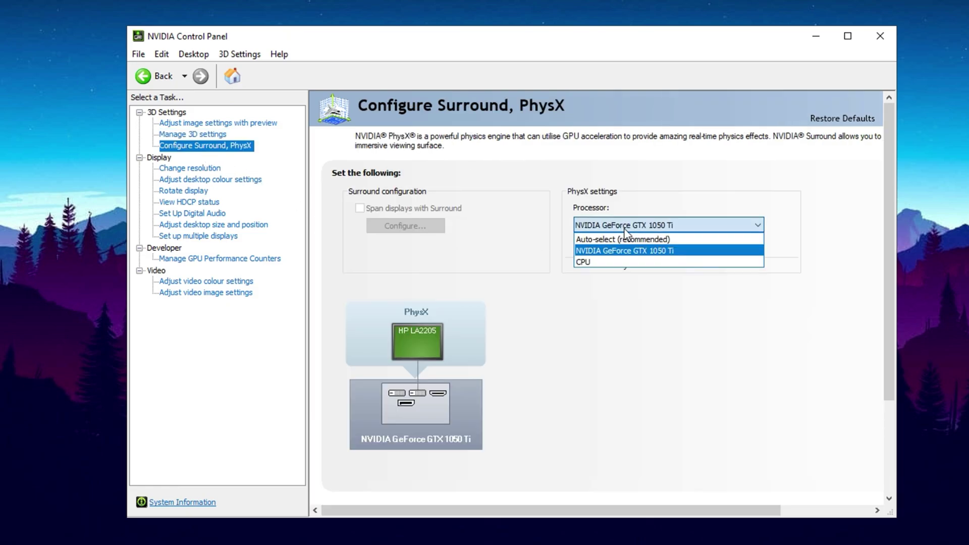
left_click(624, 229)
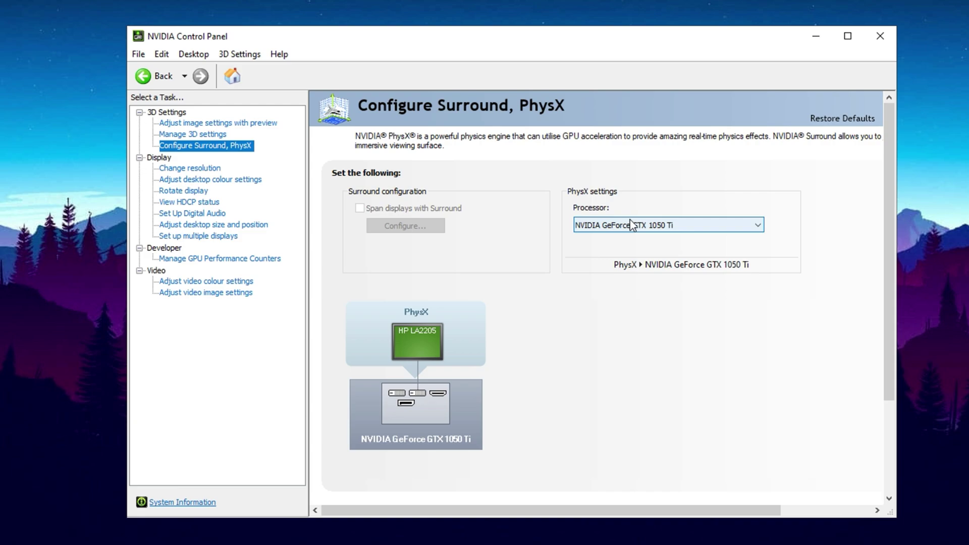
left_click(603, 230)
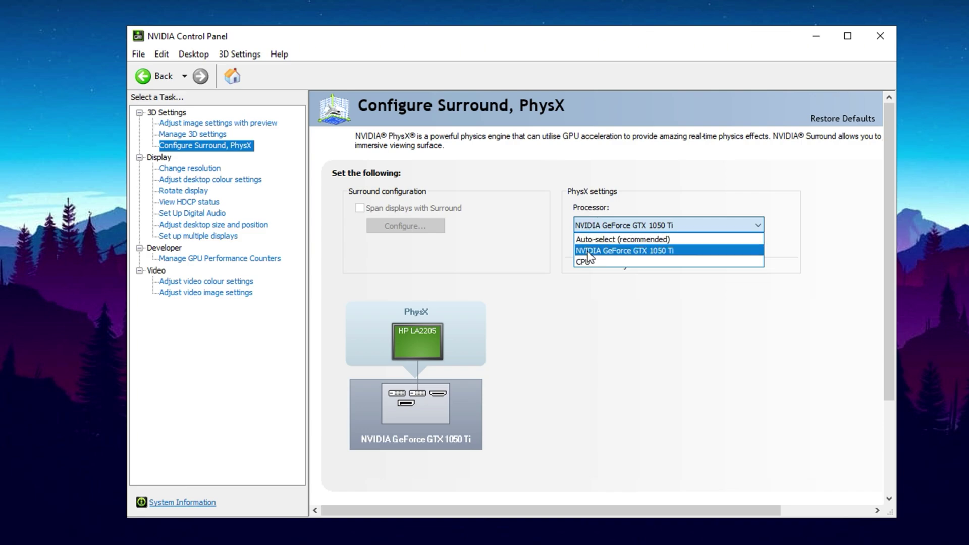
left_click(575, 251)
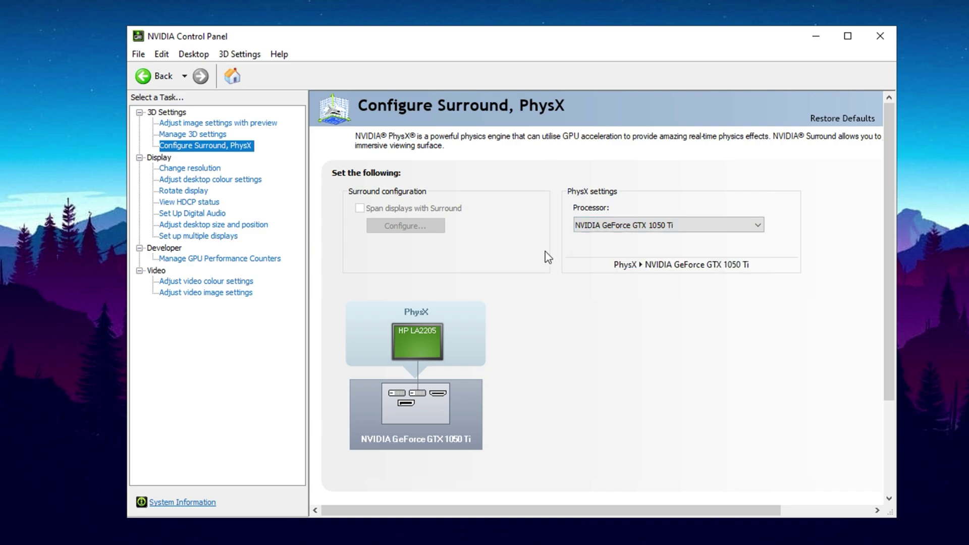